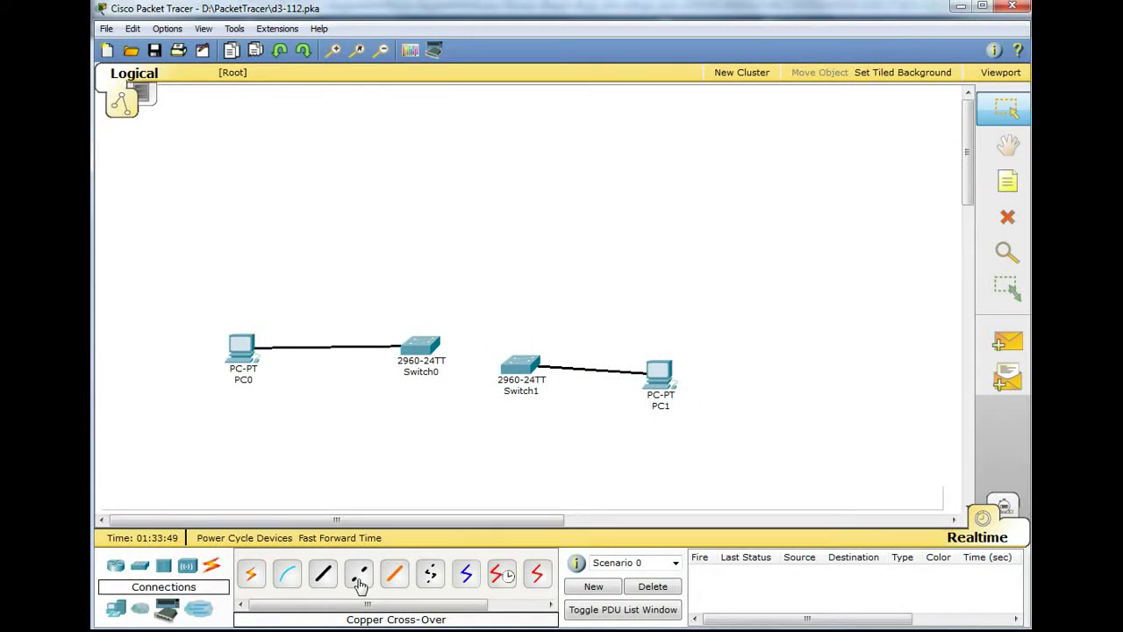
# - Link Switch0 Fa0/1 to Switch1 Fa0/1 with a copper cross-over cable
pyautogui.click(359, 579)
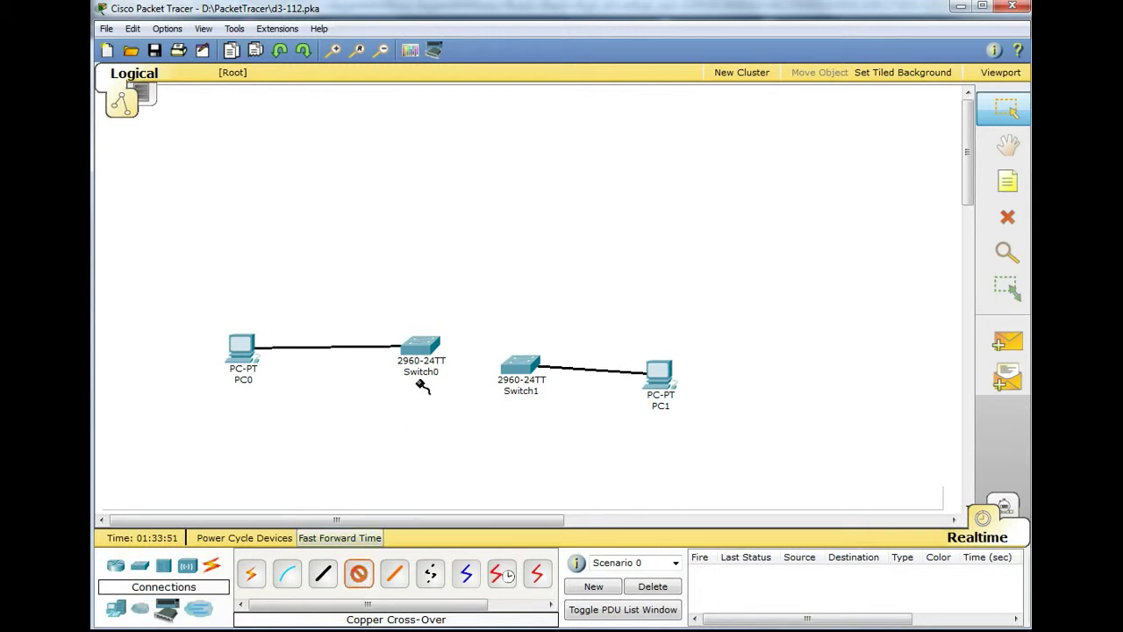
pyautogui.click(440, 343)
pyautogui.click(448, 255)
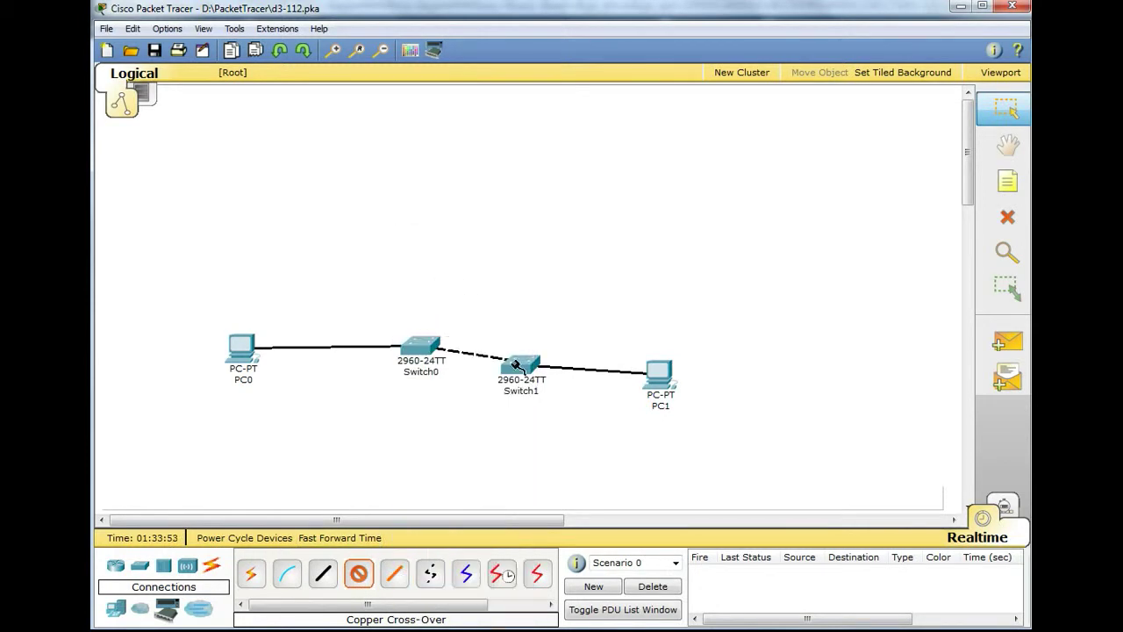
pyautogui.click(516, 366)
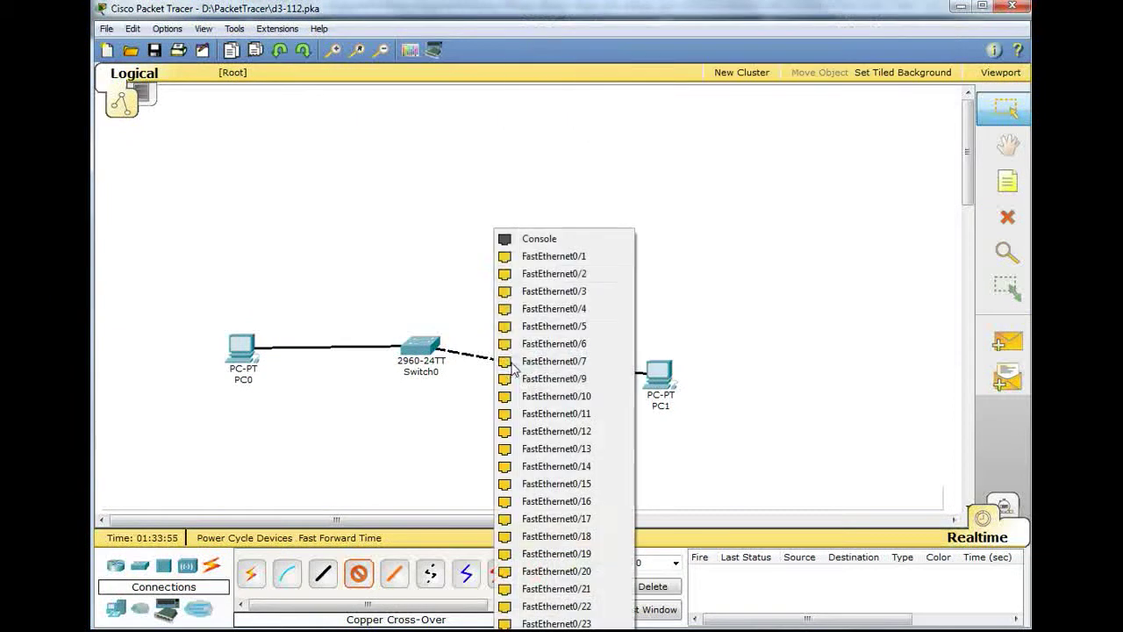
pyautogui.click(527, 259)
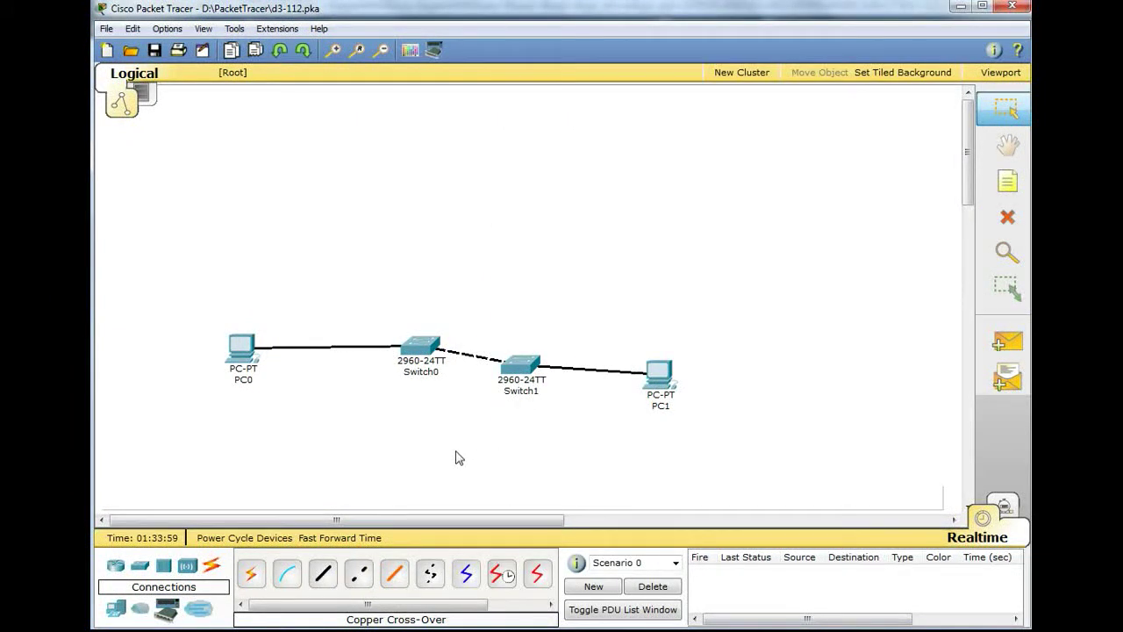
# - Add a second cross-over link from Switch0 Fa0/5 to Switch1, then open PC0
pyautogui.click(358, 573)
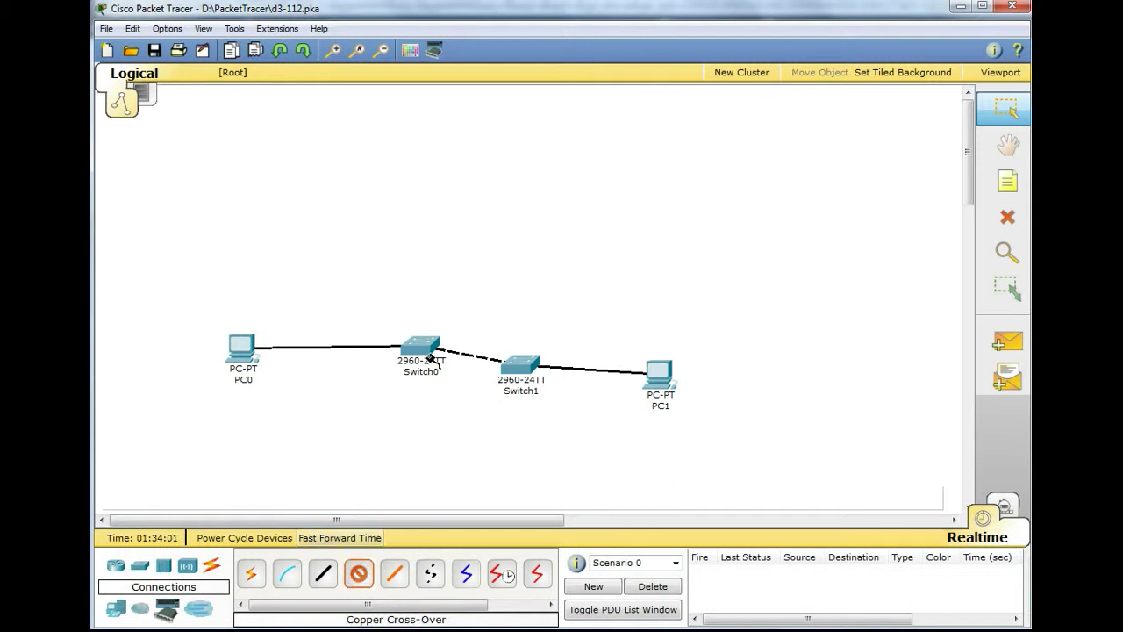
pyautogui.moveTo(430, 358)
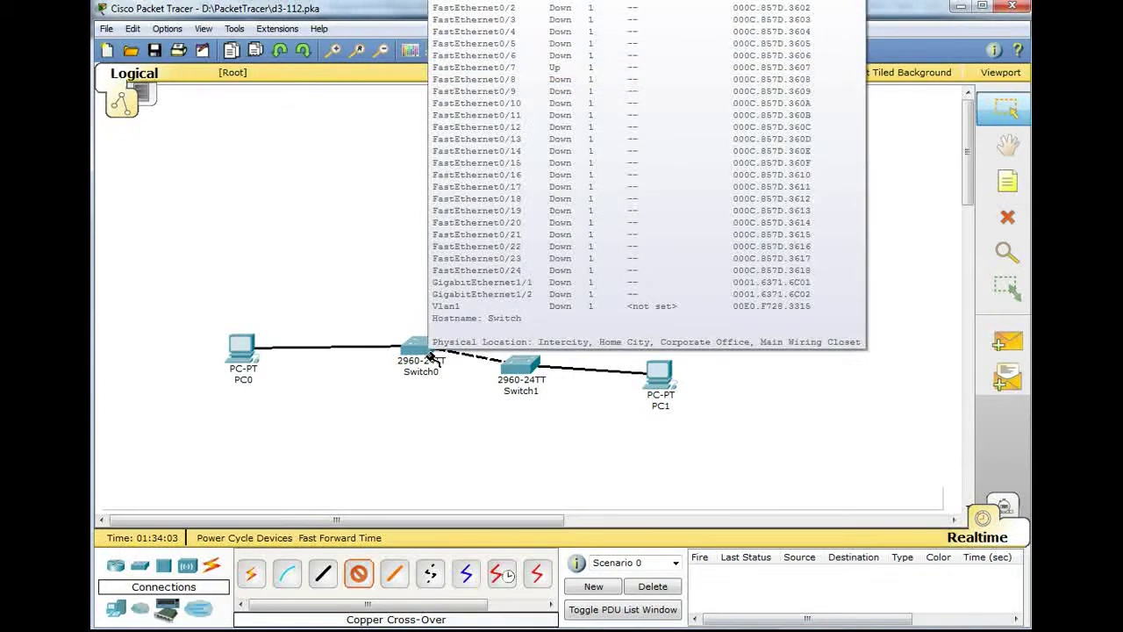
pyautogui.click(429, 355)
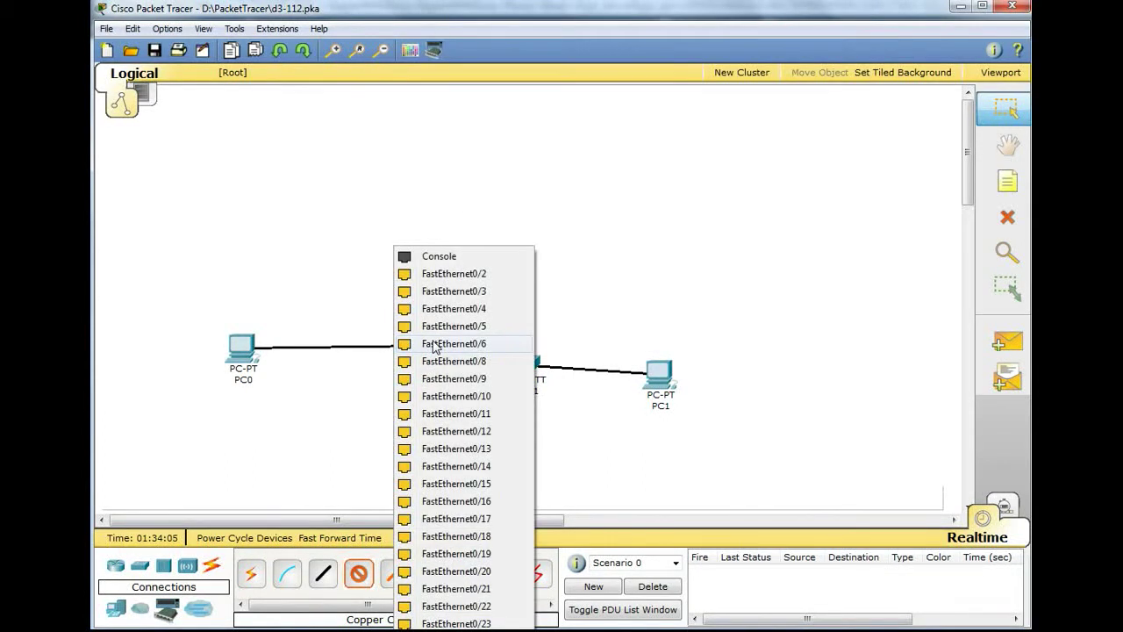
pyautogui.click(438, 328)
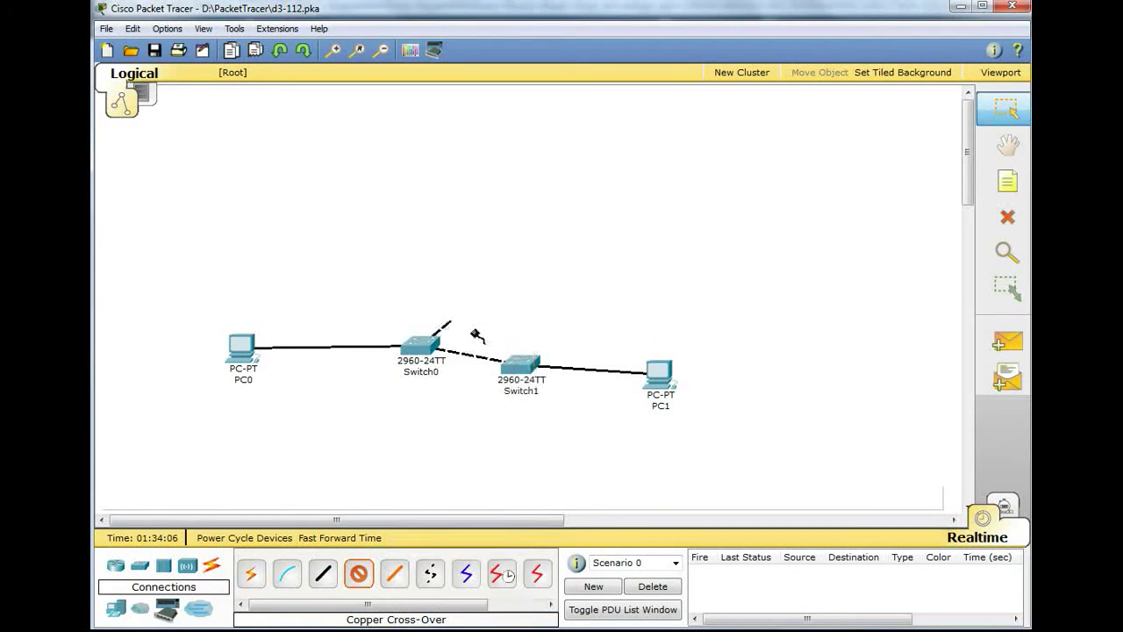
pyautogui.click(529, 367)
pyautogui.click(533, 309)
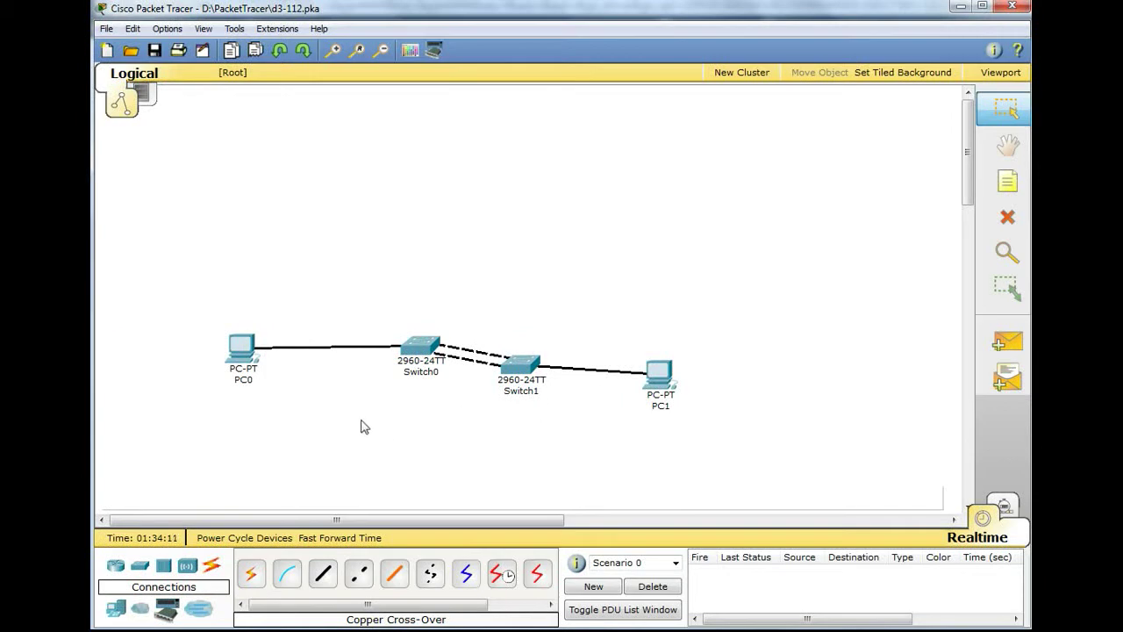
pyautogui.click(249, 355)
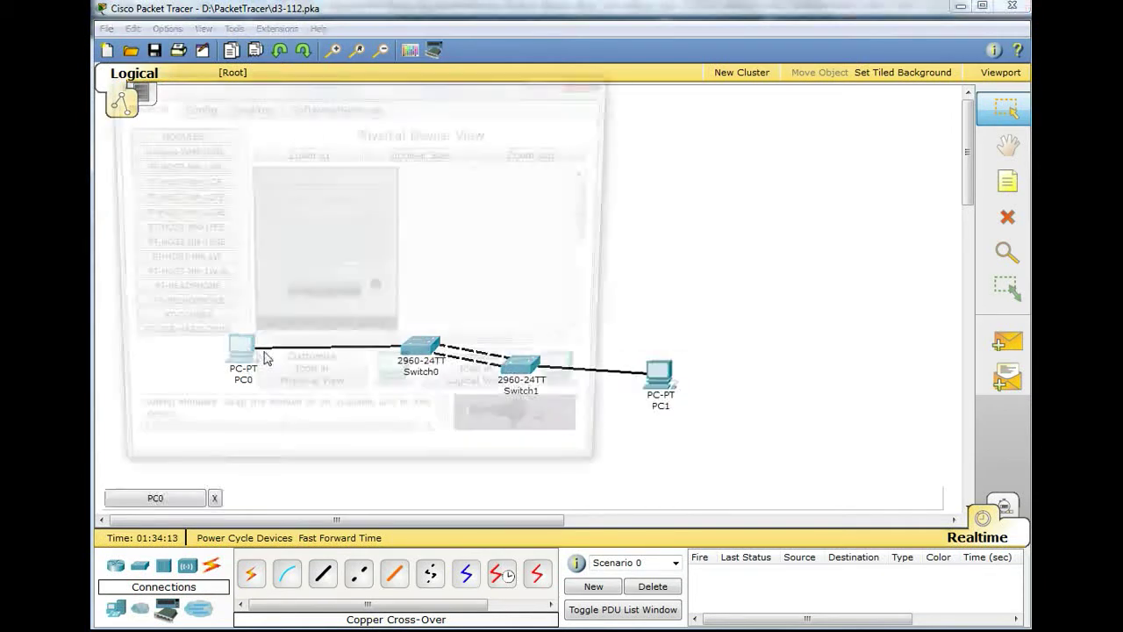
# - Give PC0 gateway 192.168.1.1, IP 192.168.1.2 and mask 255.255.255.0, then close its window
pyautogui.click(194, 105)
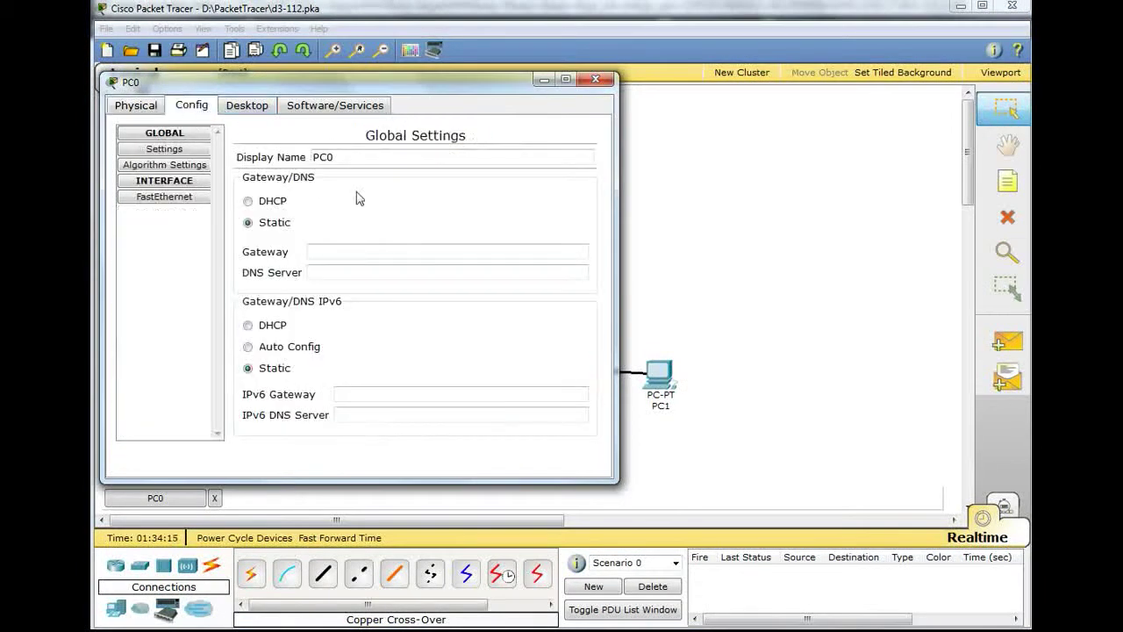
pyautogui.click(358, 250)
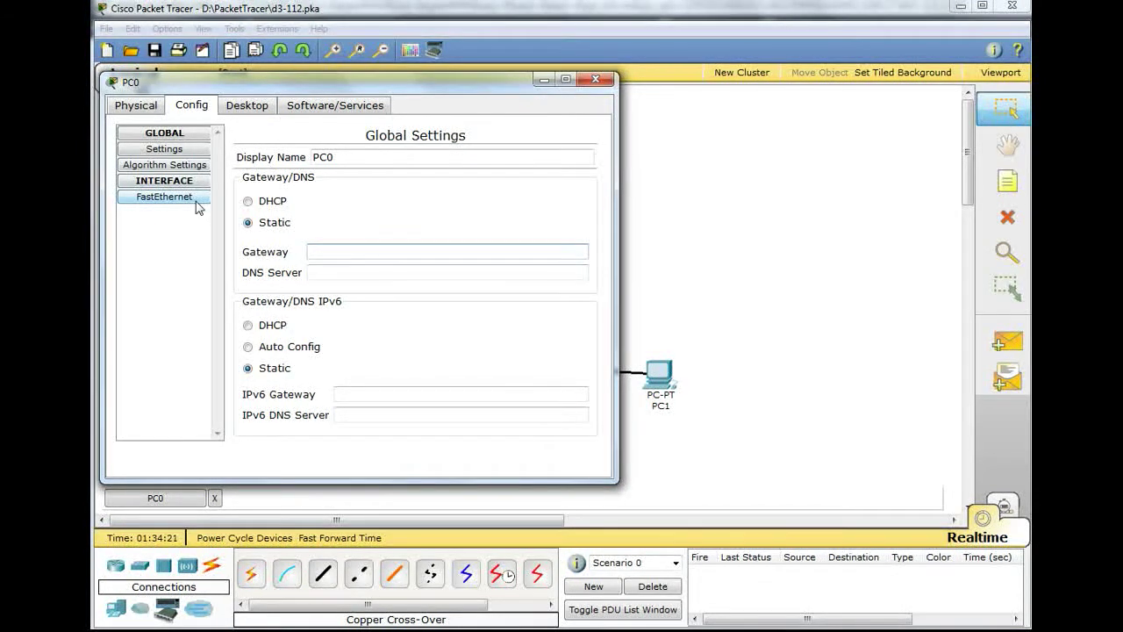
pyautogui.write('192.168.1.1')
pyautogui.click(178, 200)
pyautogui.click(479, 319)
pyautogui.write('192.168.2.1')
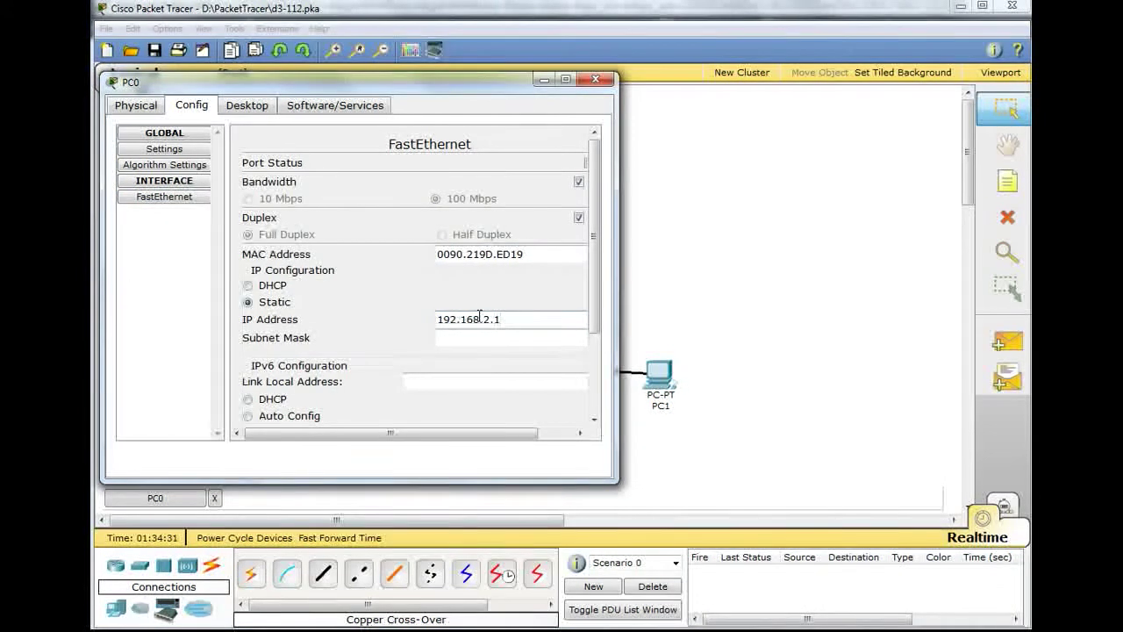
pyautogui.press('BackSpace')
pyautogui.press('BackSpace')
pyautogui.press('BackSpace')
pyautogui.press('BackSpace')
pyautogui.write('.1.2')
pyautogui.click(479, 337)
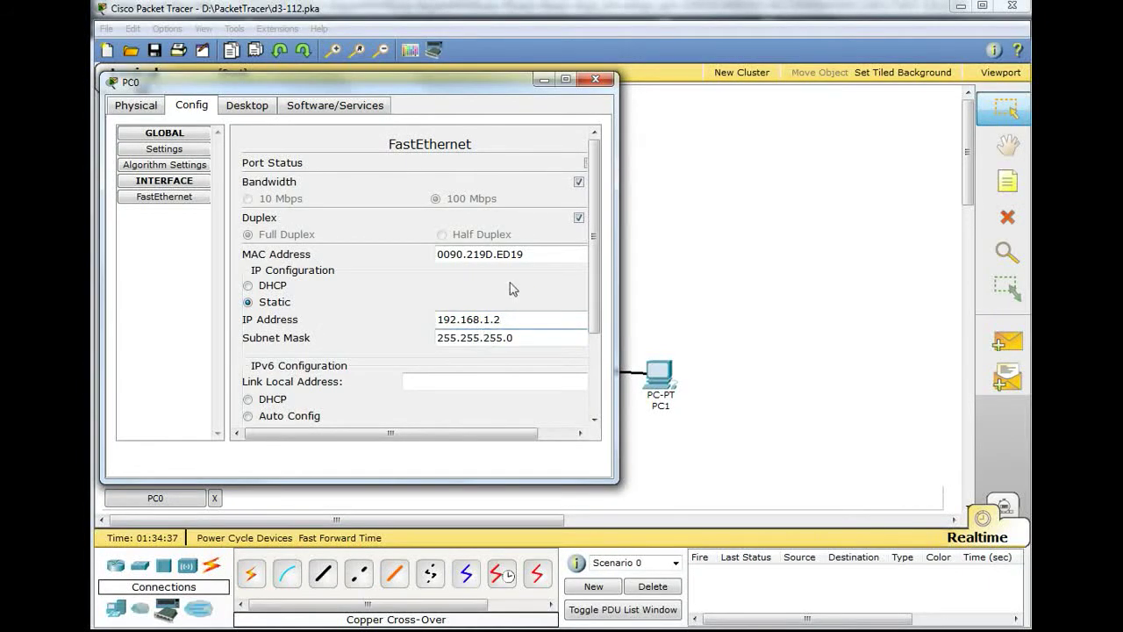
pyautogui.click(542, 79)
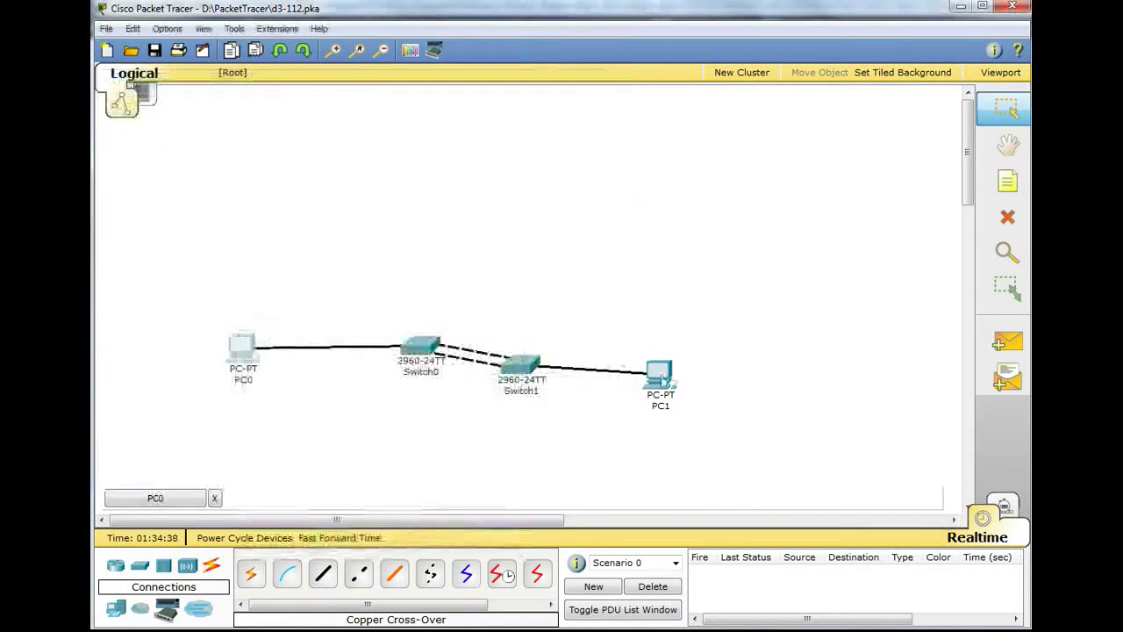
# - Configure PC1 with gateway 192.168.1.1, IP 192.168.1.3 and mask 255.255.255.0, then close it
pyautogui.click(659, 375)
pyautogui.click(251, 165)
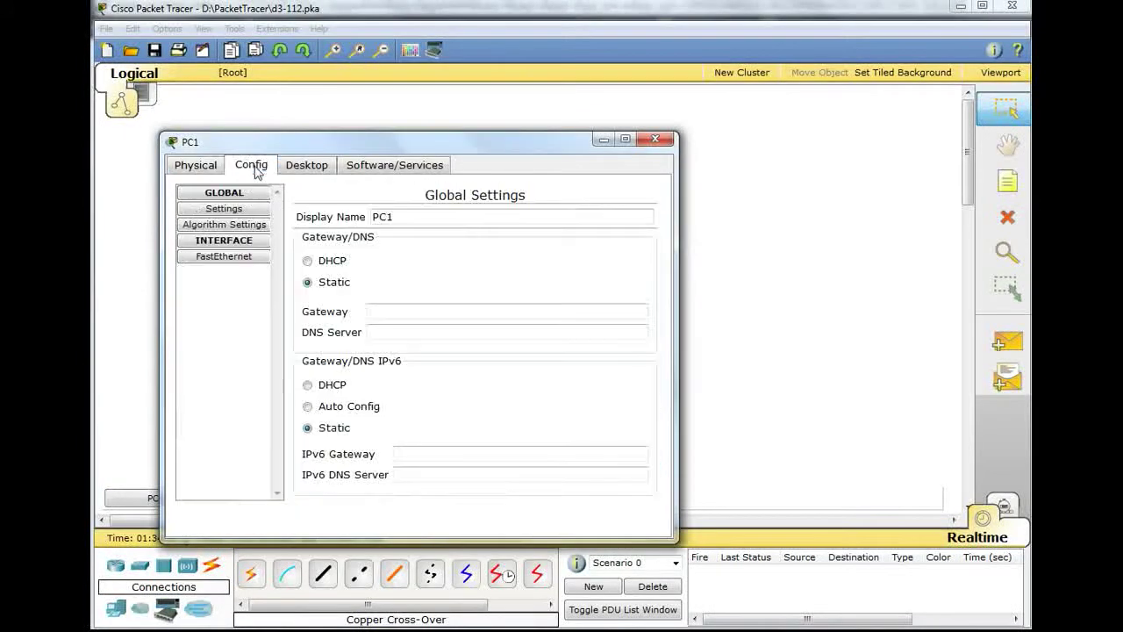
pyautogui.click(421, 312)
pyautogui.write('192.168.1.1')
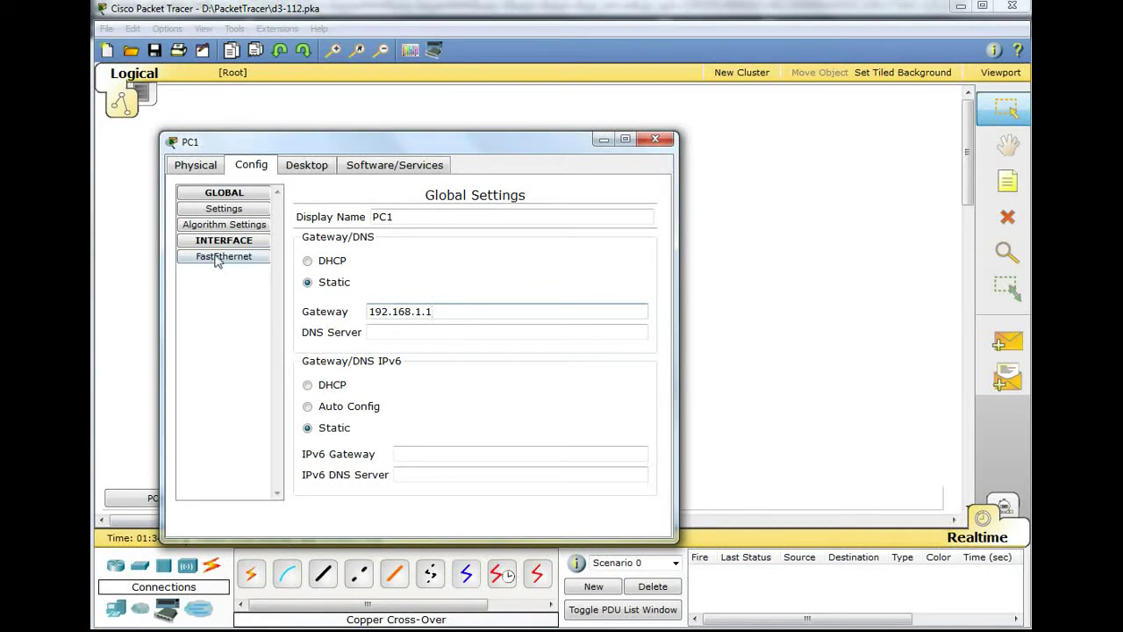
pyautogui.click(219, 256)
pyautogui.click(526, 379)
pyautogui.write('192.168.1.3')
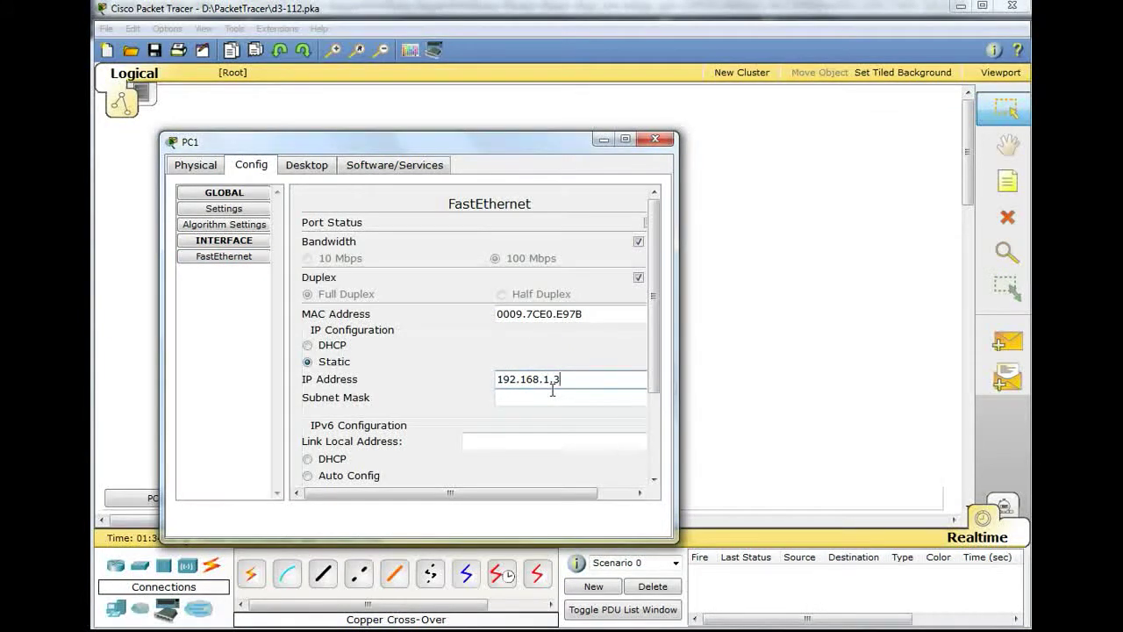
pyautogui.click(555, 398)
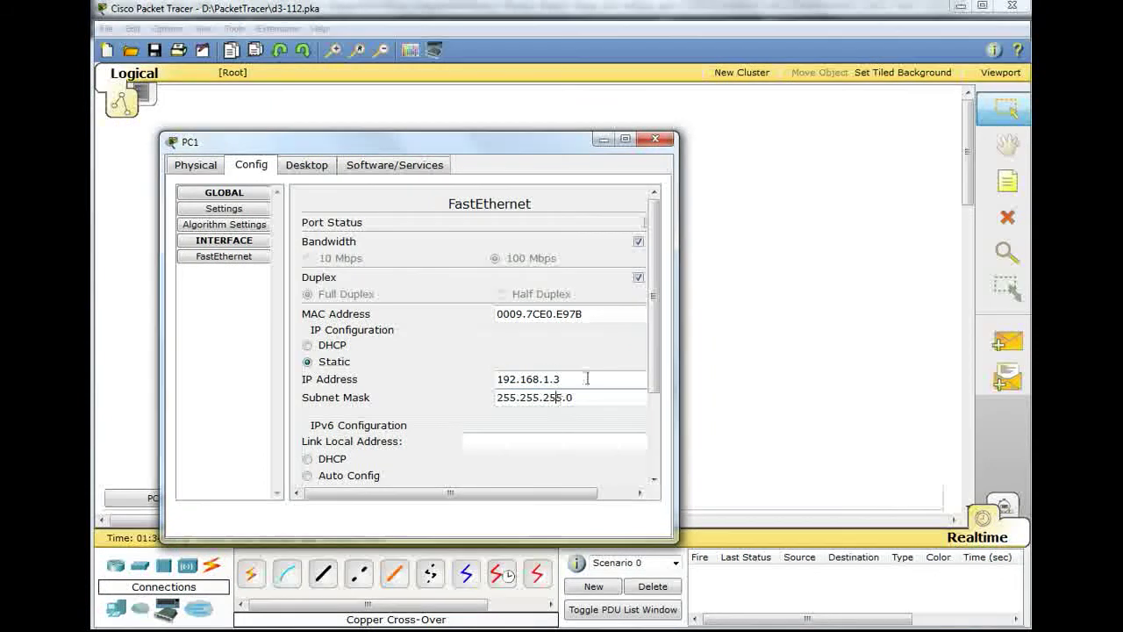
pyautogui.click(603, 141)
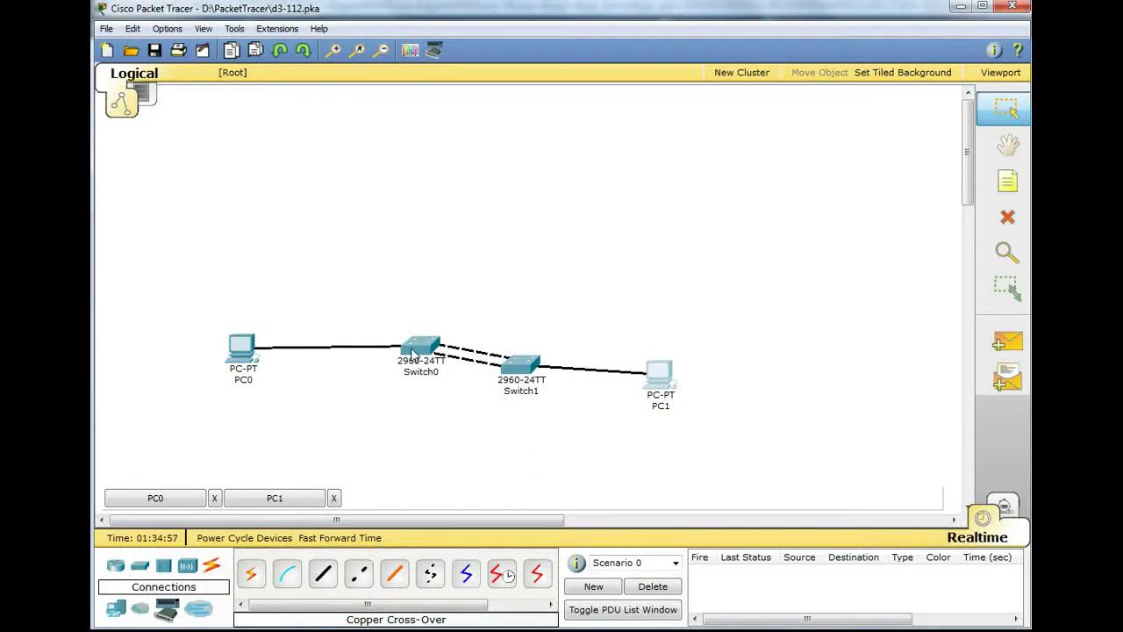
# - Open Switch0's CLI and enter privileged mode with en
pyautogui.click(412, 360)
pyautogui.moveTo(349, 19); pyautogui.dragTo(487, 51)
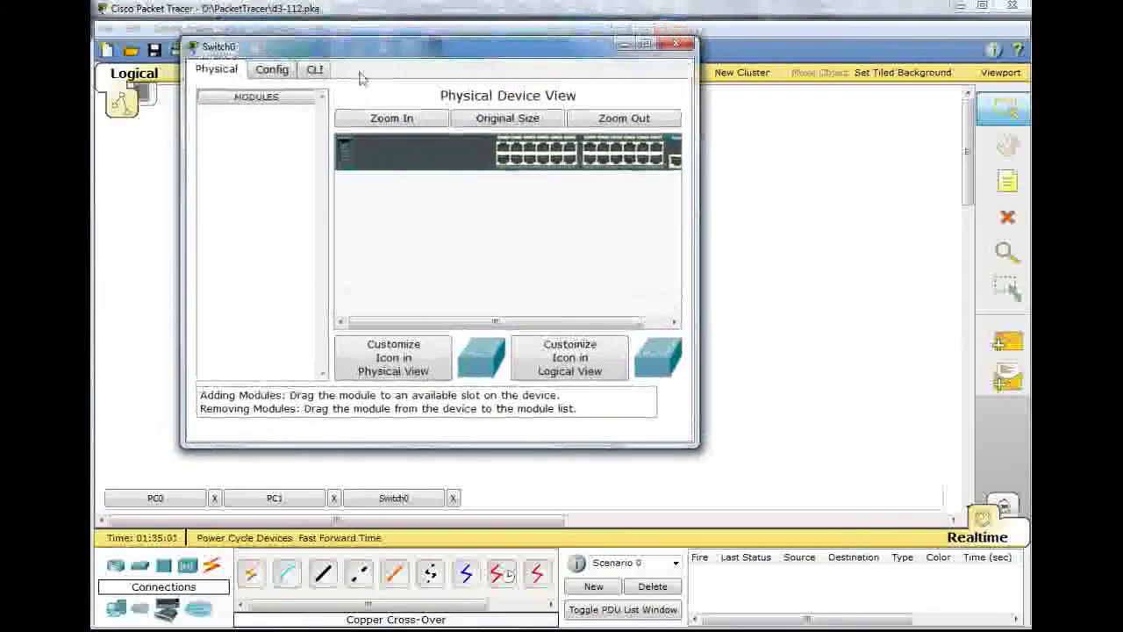
pyautogui.click(314, 72)
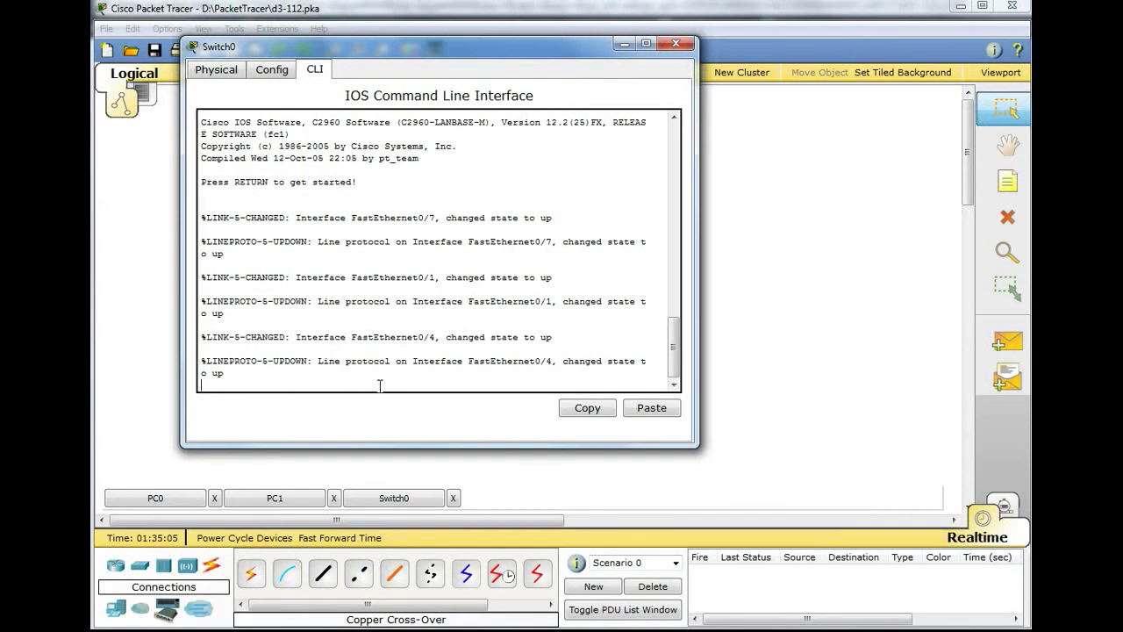
pyautogui.press('Return')
pyautogui.write('en')
pyautogui.press('Return')
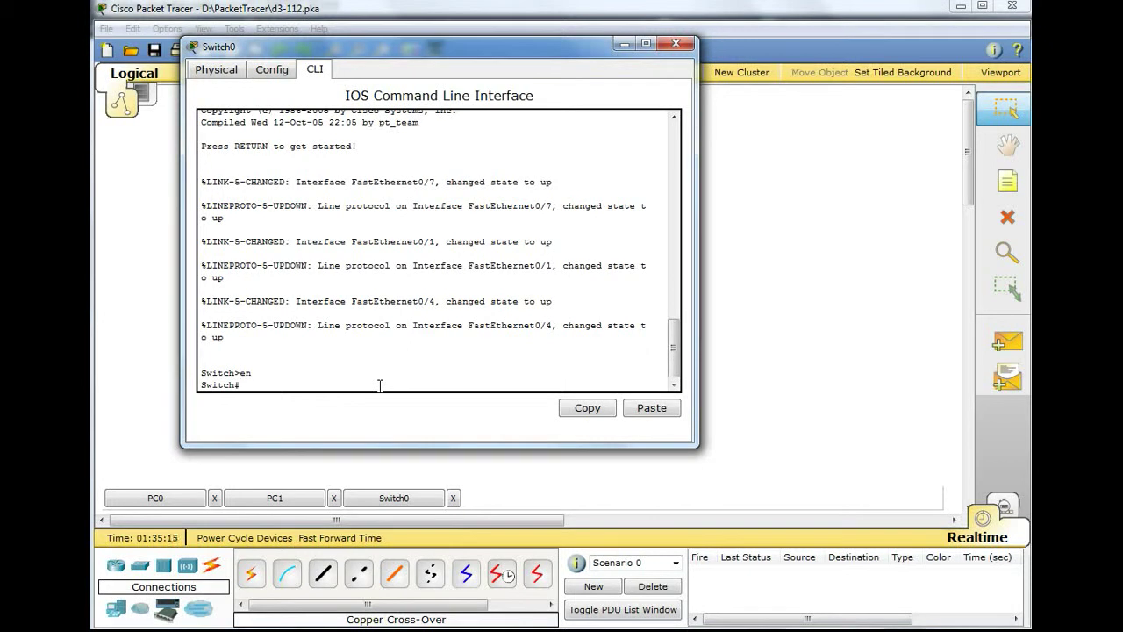
# - Enter global configuration with conf t, run no ip domain-lookup, and type hostname SW1
pyautogui.write('conf t')
pyautogui.press('Return')
pyautogui.write('no i[ do')
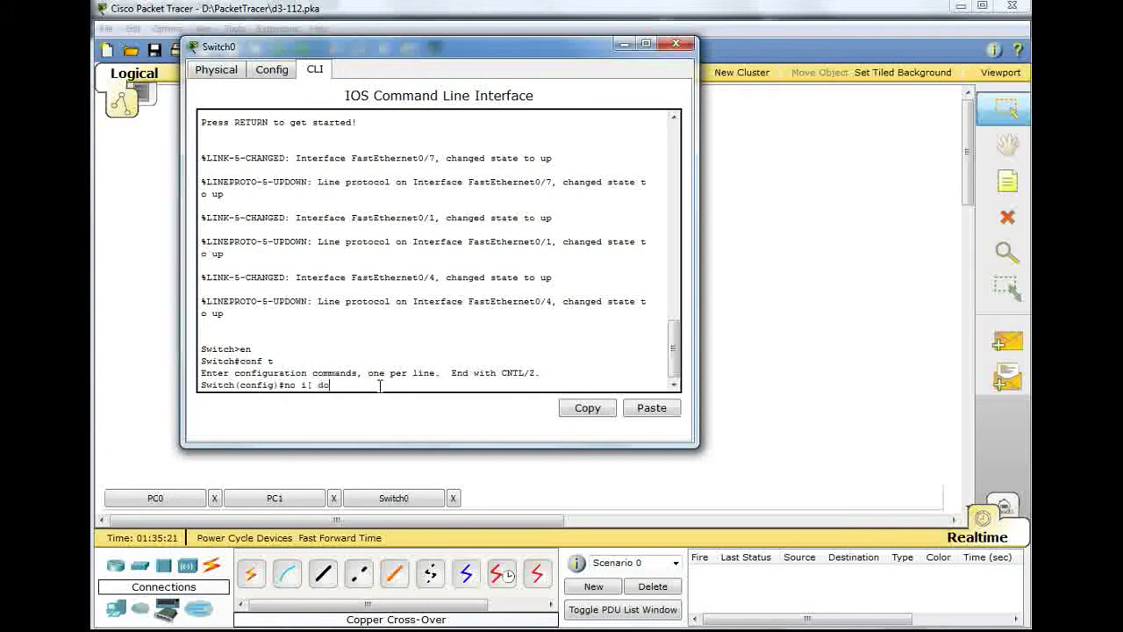
pyautogui.write('main-lookup')
pyautogui.press('Left')
pyautogui.press('Left')
pyautogui.press('Left')
pyautogui.press('Left')
pyautogui.press('Left')
pyautogui.press('Left')
pyautogui.press('Left')
pyautogui.press('Left')
pyautogui.press('Left')
pyautogui.press('Left')
pyautogui.press('Left')
pyautogui.press('Left')
pyautogui.press('Left')
pyautogui.press('Left')
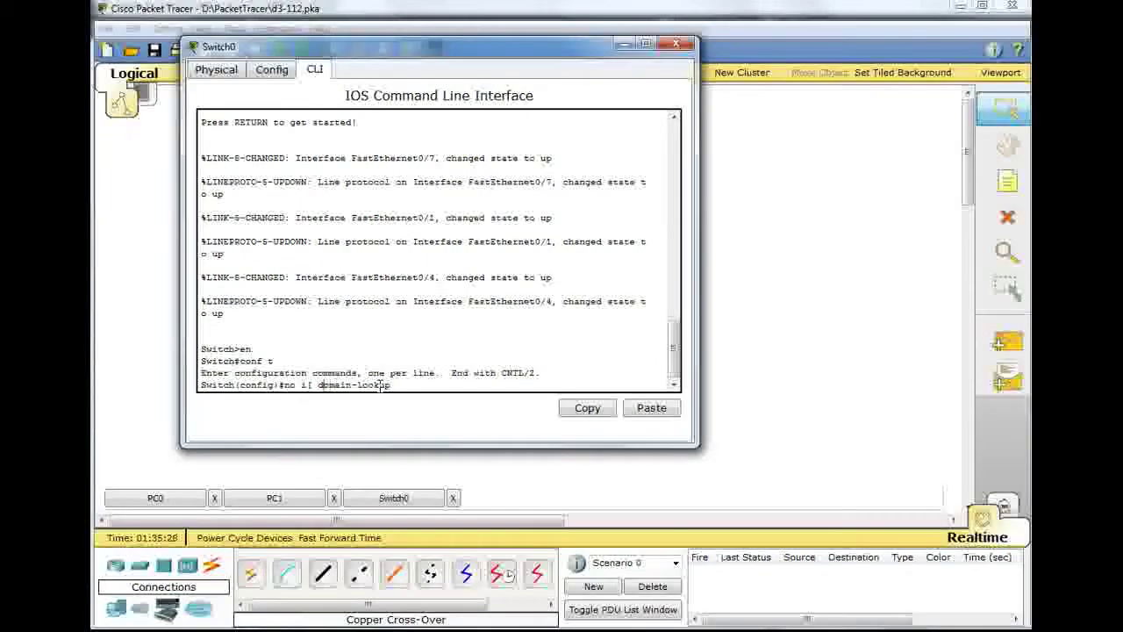
pyautogui.press('BackSpace')
pyautogui.write('p')
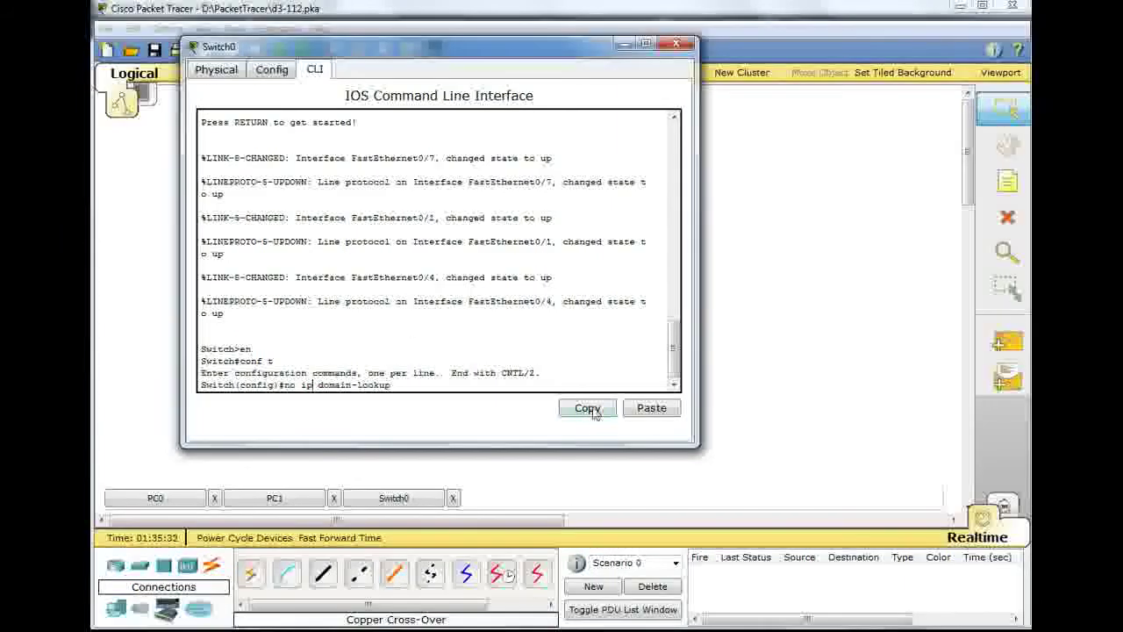
pyautogui.press('Return')
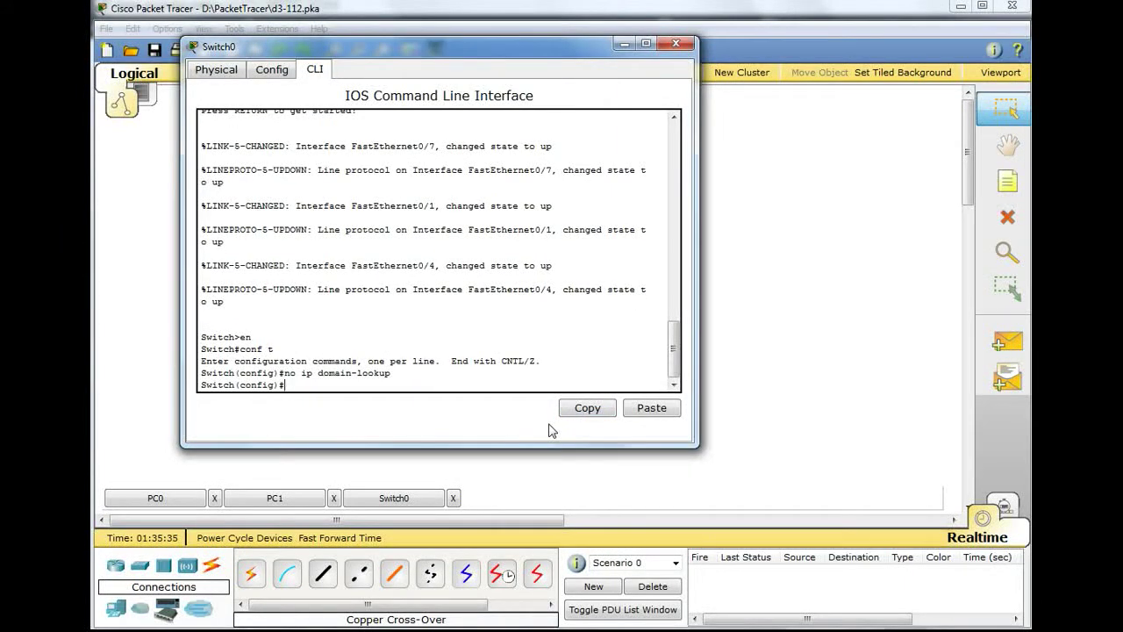
pyautogui.write('hostname SW1')
# - Apply hostname SW1 and set an enable secret
pyautogui.press('Return')
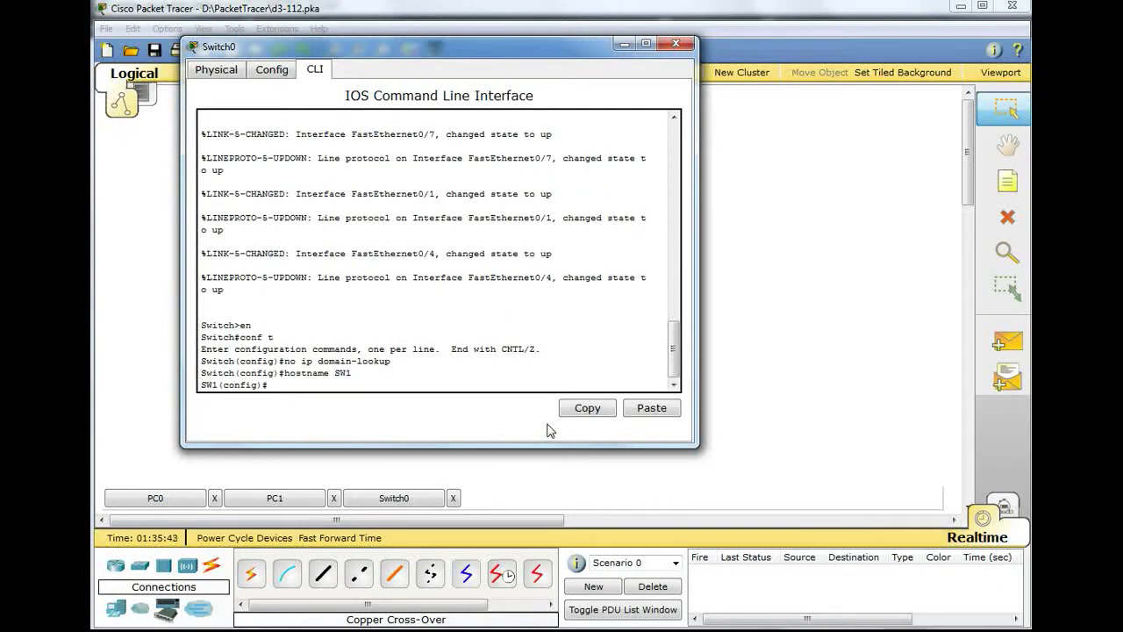
pyautogui.write('enable secret clsss')
pyautogui.press('Return')
# - Set a password and login on console line 0
pyautogui.write('line con 0')
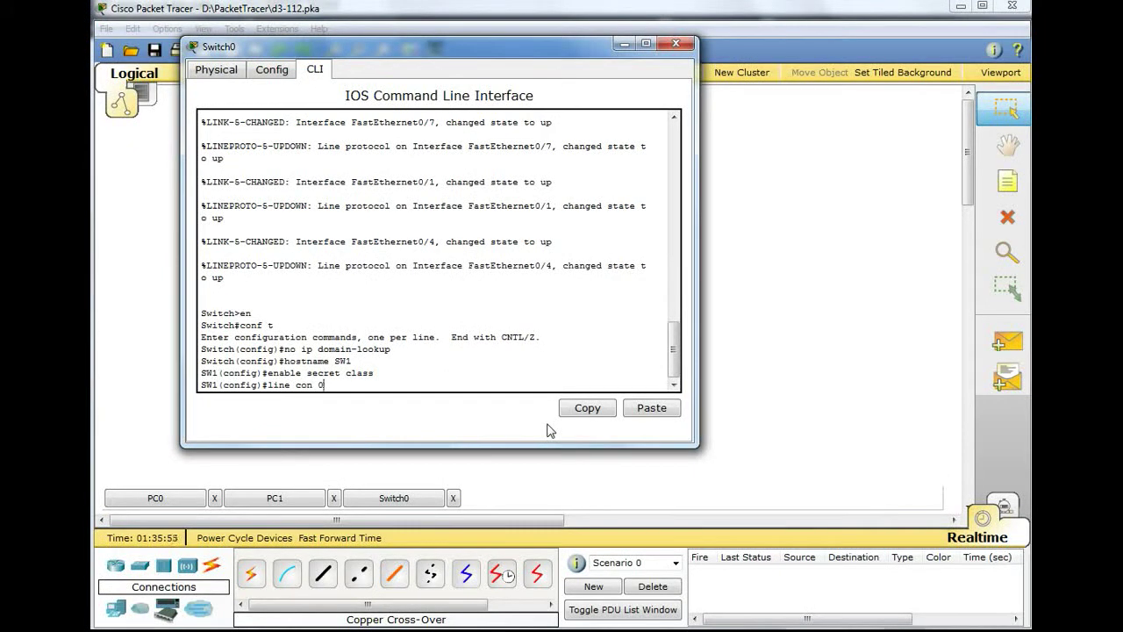
pyautogui.press('Return')
pyautogui.write('password ')
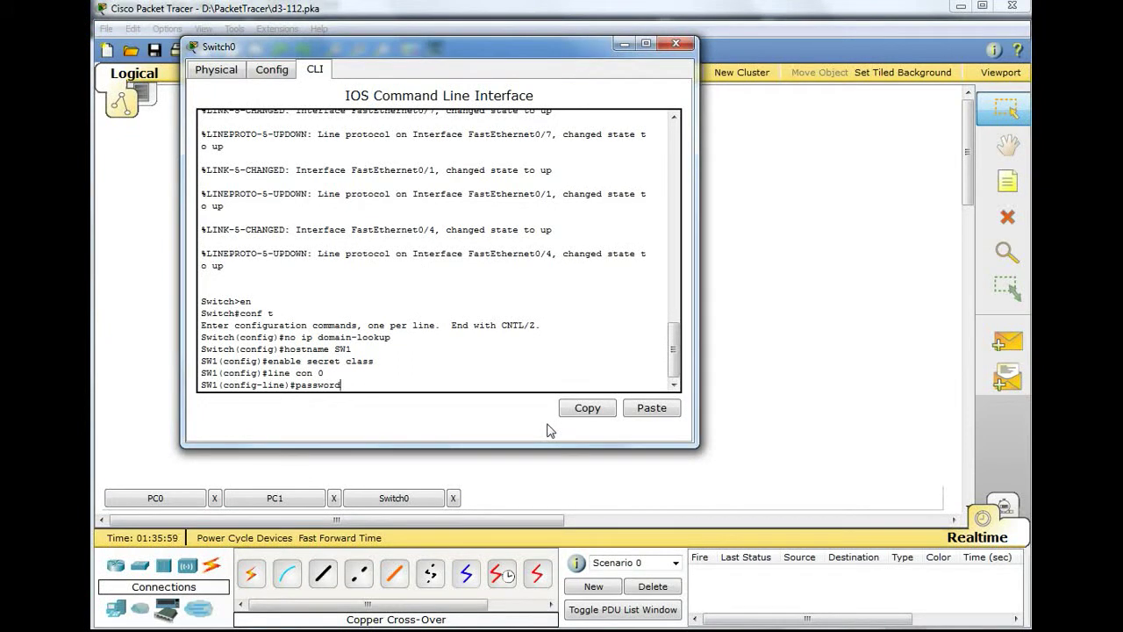
pyautogui.write('cisco')
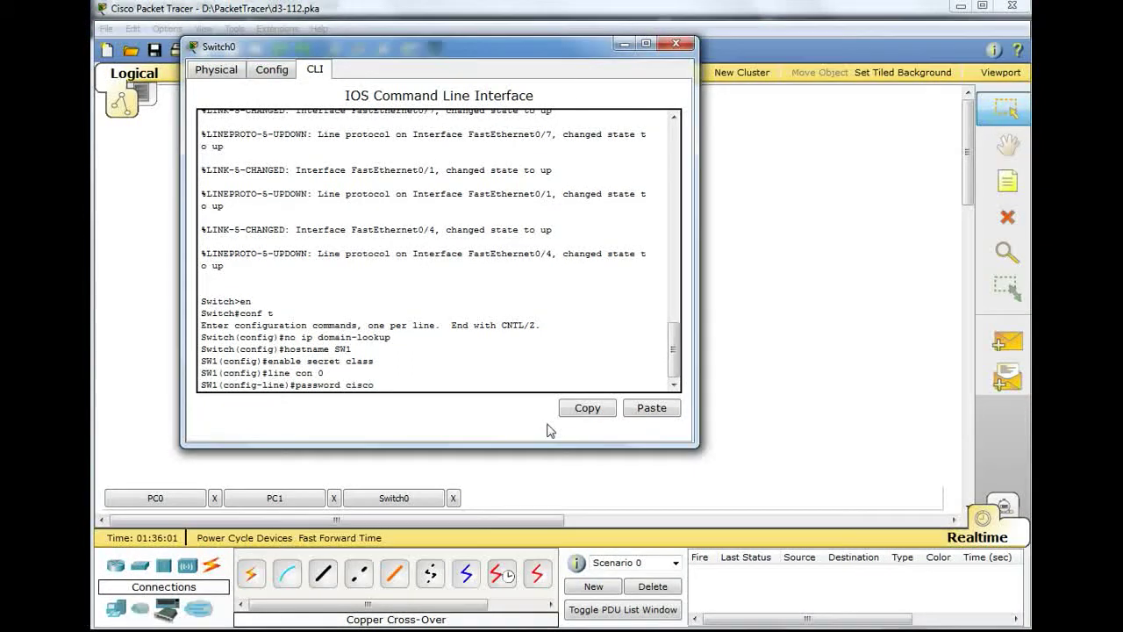
pyautogui.press('Return')
pyautogui.write('login')
pyautogui.press('Return')
# - Set a password and login on vty lines 0 15
pyautogui.write('line vty 0 15')
pyautogui.press('Return')
pyautogui.write('pa')
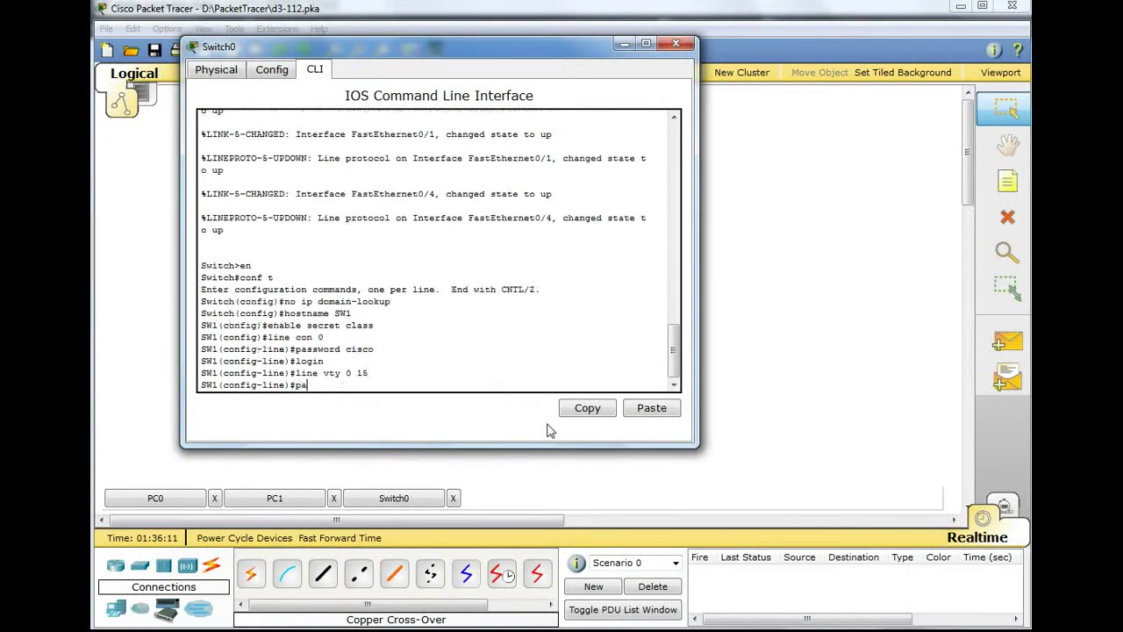
pyautogui.write('ss cisco')
pyautogui.press('Left')
pyautogui.press('Left')
pyautogui.press('Left')
pyautogui.press('Left')
pyautogui.write('word')
pyautogui.press('Return')
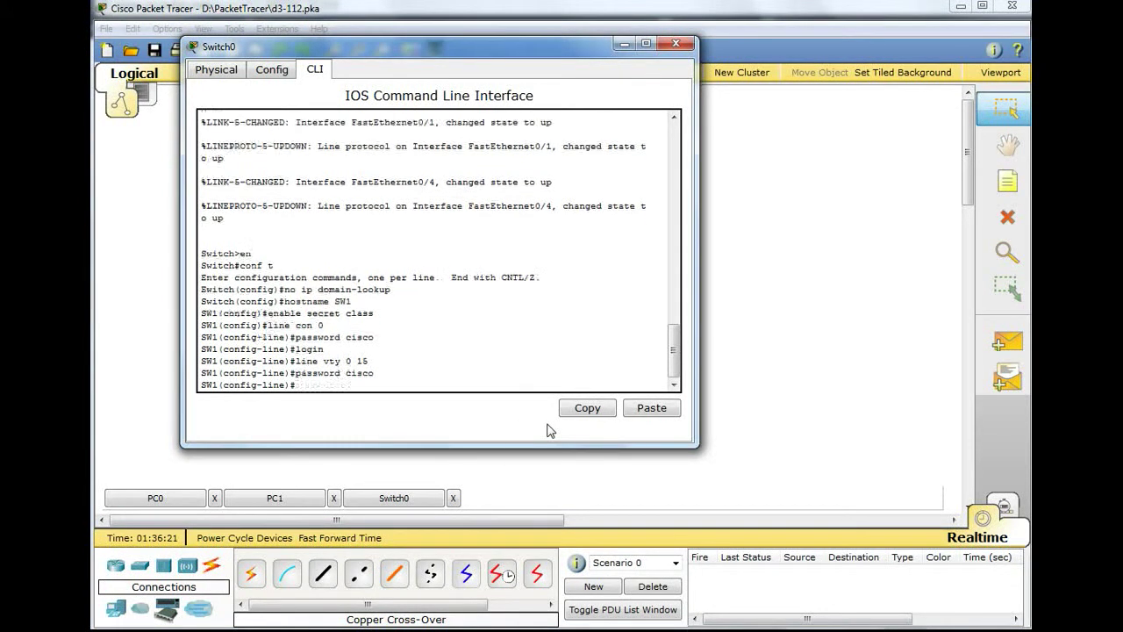
pyautogui.write('login')
pyautogui.press('Return')
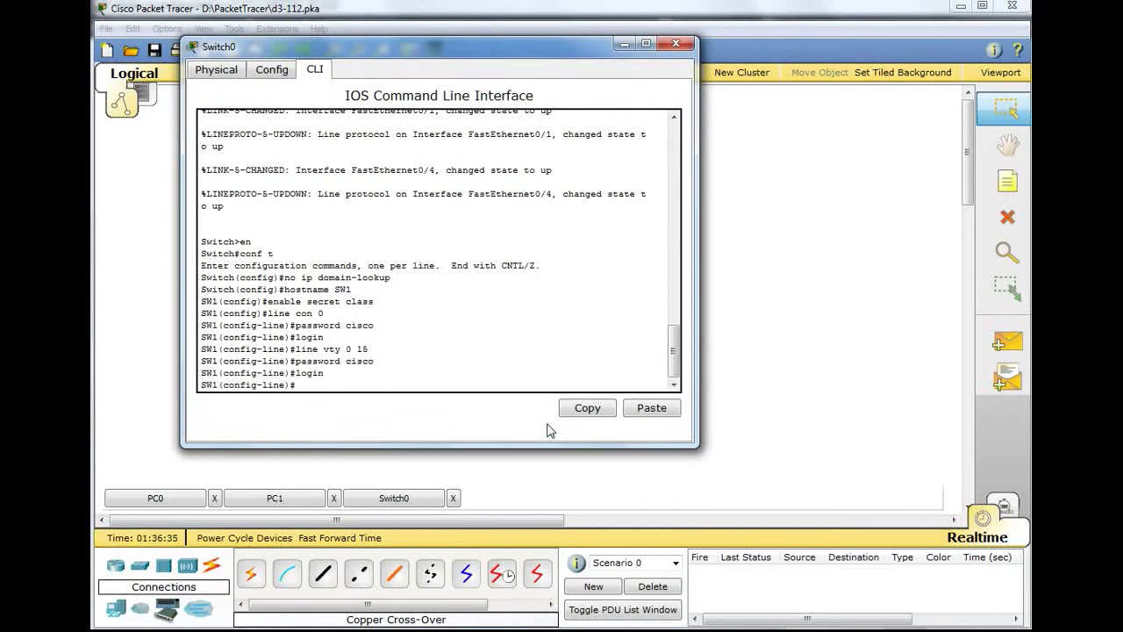
# - Exit line configuration and enter interface VLAN 1
pyautogui.write('xit')
pyautogui.press('Return')
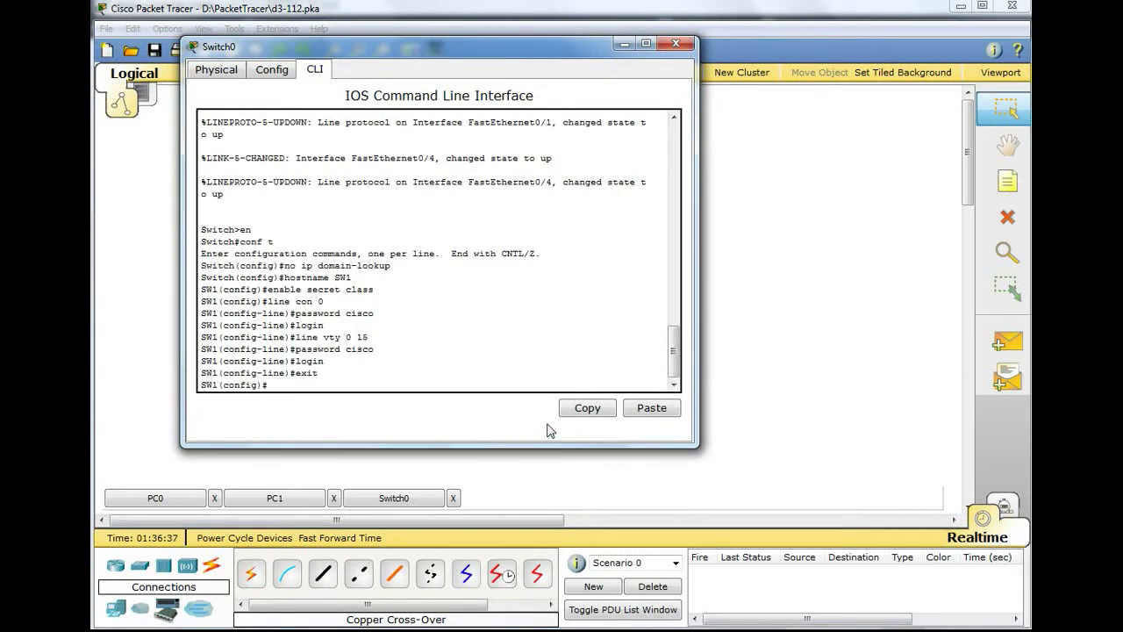
pyautogui.write('int vlan 1')
pyautogui.press('Return')
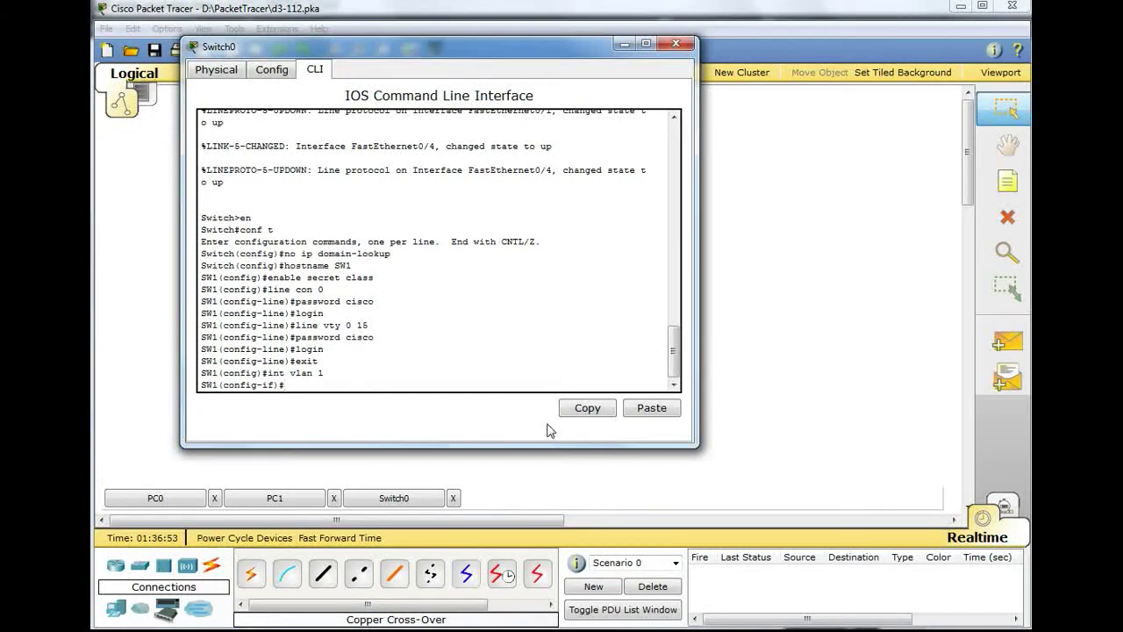
# - Assign 192.168.1.1 255.255.255.0 to SW1's VLAN 1, end configuration, and close Switch0's window
pyautogui.write('192.168.1.')
pyautogui.write('1')
pyautogui.press('BackSpace')
pyautogui.press('BackSpace')
pyautogui.press('BackSpace')
pyautogui.press('BackSpace')
pyautogui.press('BackSpace')
pyautogui.press('BackSpace')
pyautogui.press('BackSpace')
pyautogui.press('BackSpace')
pyautogui.press('BackSpace')
pyautogui.press('BackSpace')
pyautogui.press('BackSpace')
pyautogui.write('ip address 192.168.51.1')
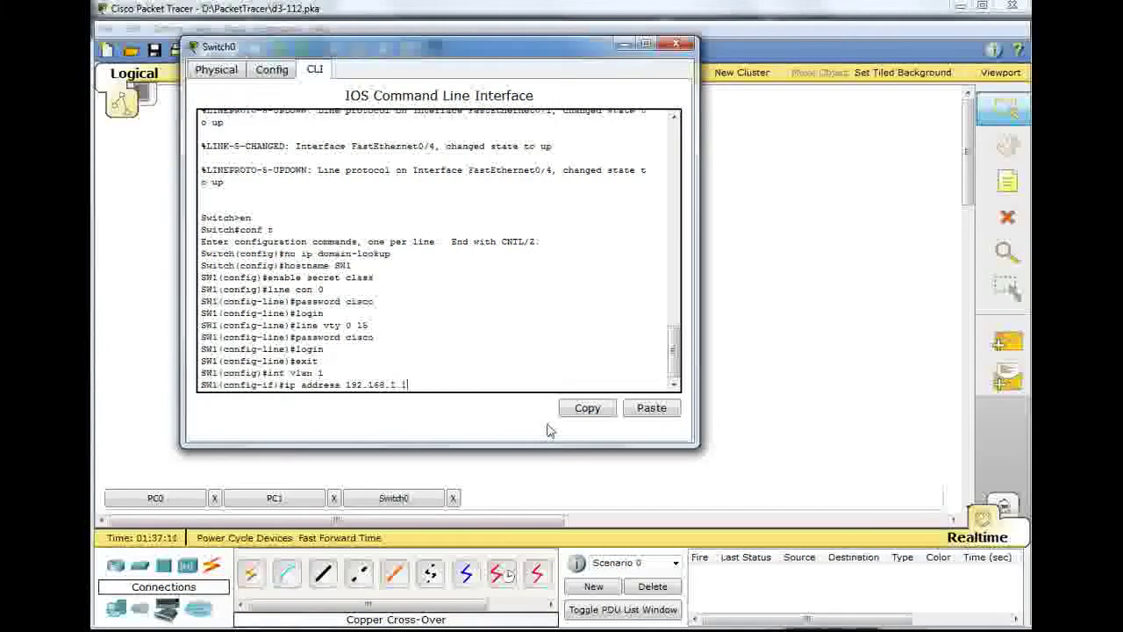
pyautogui.write(' 255')
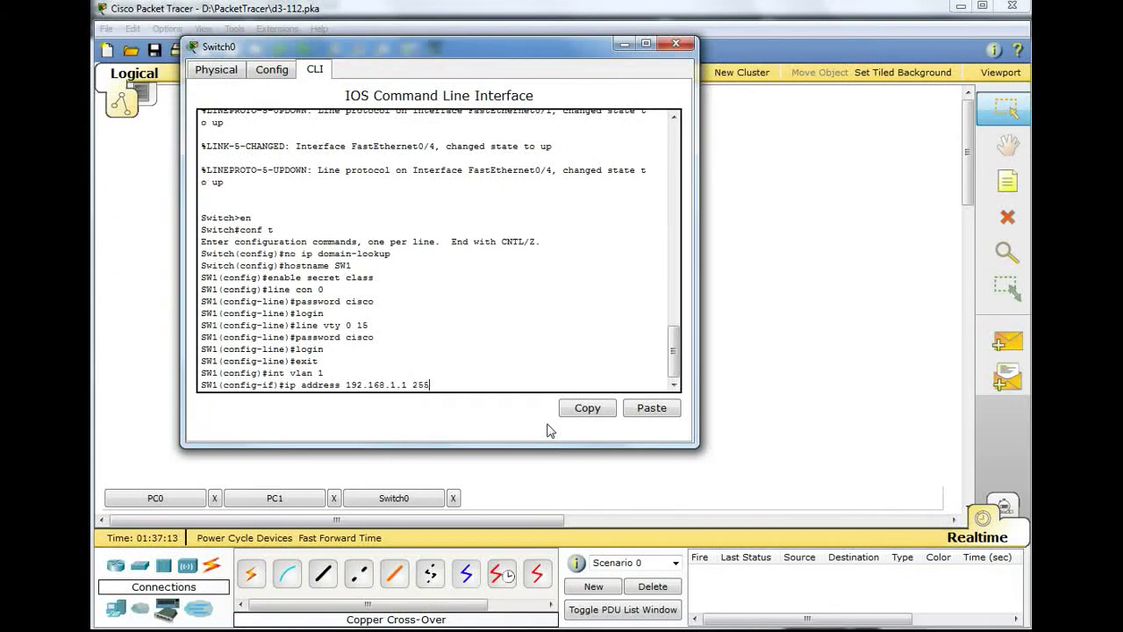
pyautogui.write('.255.255.0')
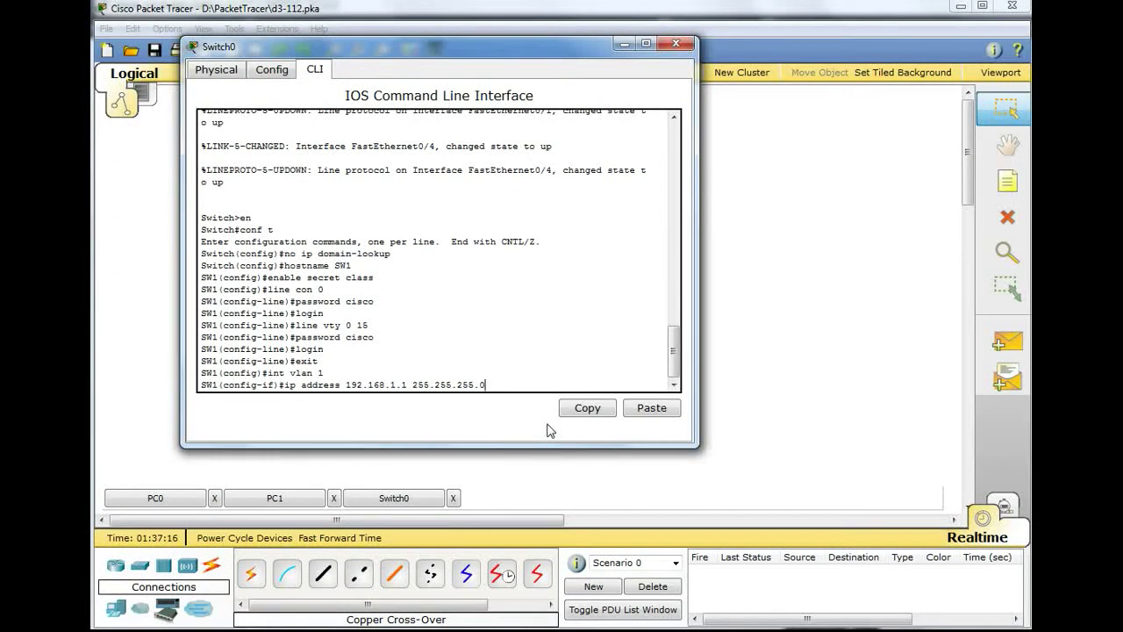
pyautogui.press('Return')
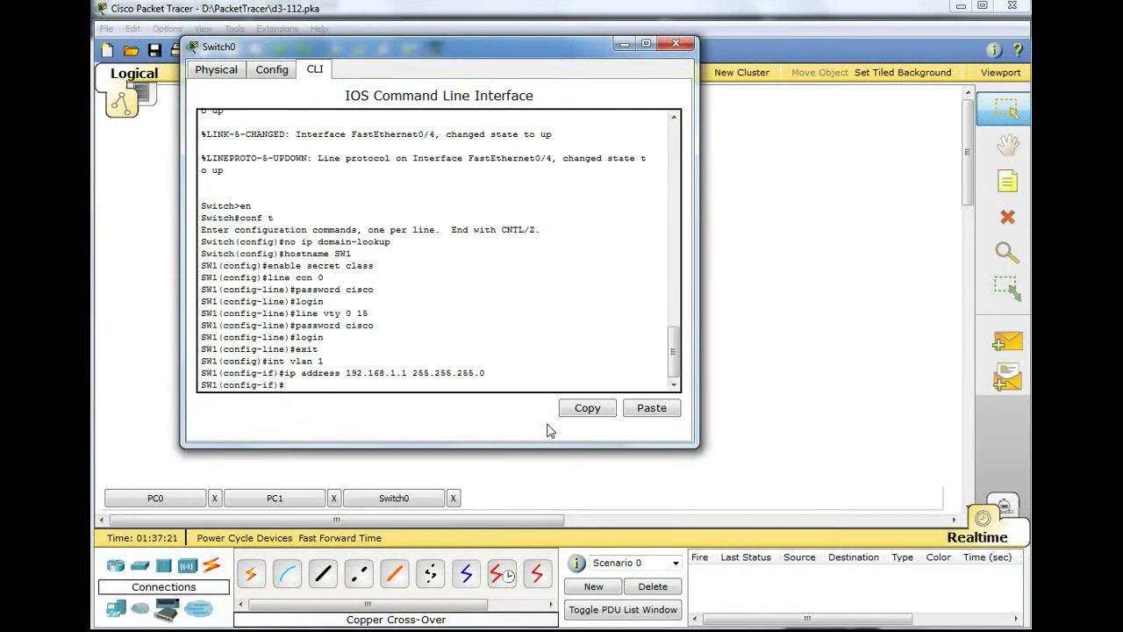
pyautogui.write('end')
pyautogui.press('Return')
pyautogui.write('wr')
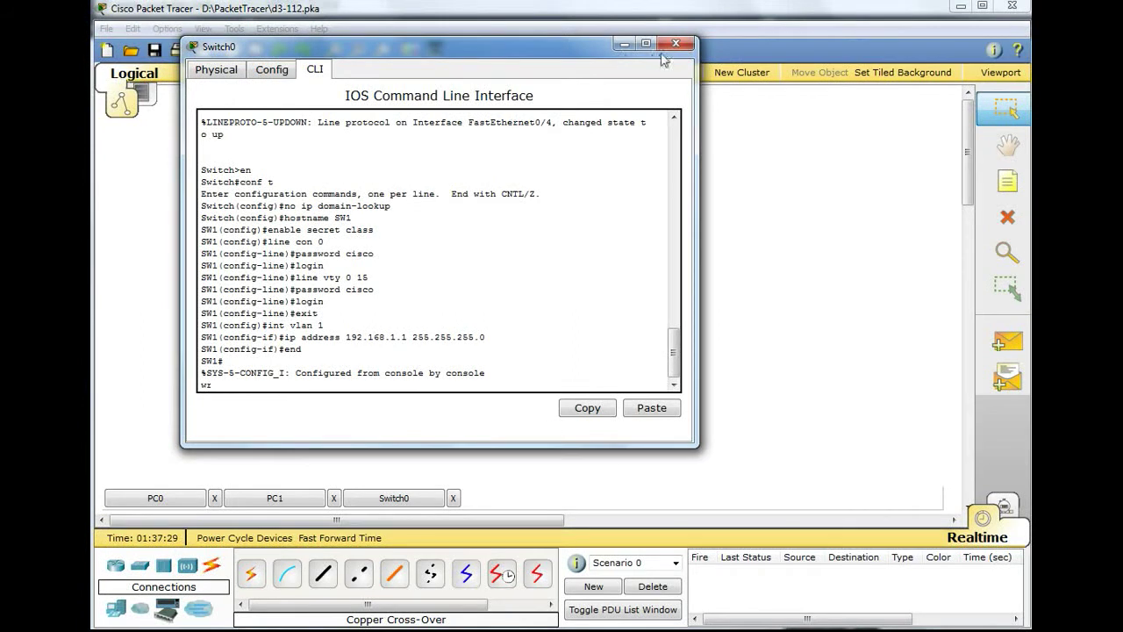
pyautogui.click(624, 43)
# - On Switch1's CLI, enter global configuration and disable ip domain-lookup
pyautogui.click(523, 367)
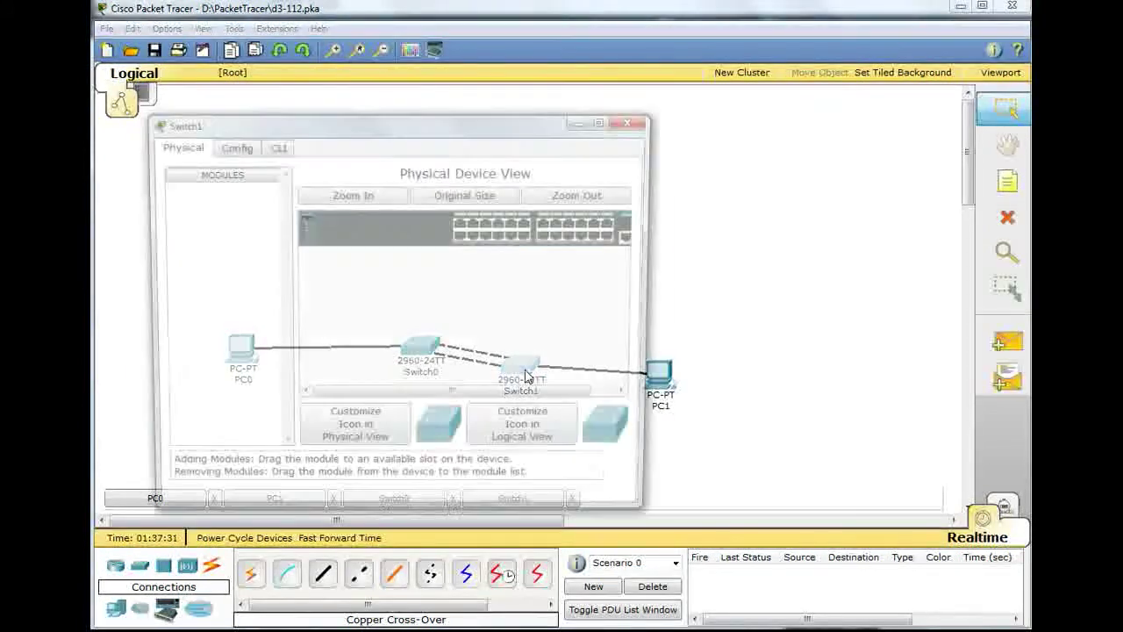
pyautogui.click(273, 145)
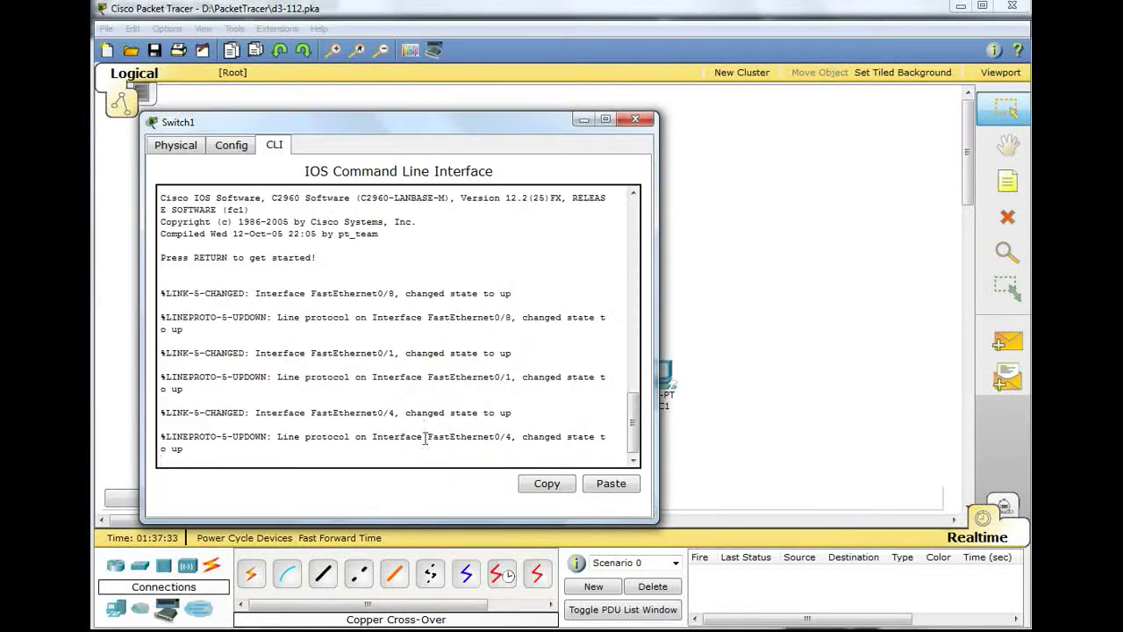
pyautogui.press('Return')
pyautogui.write('en')
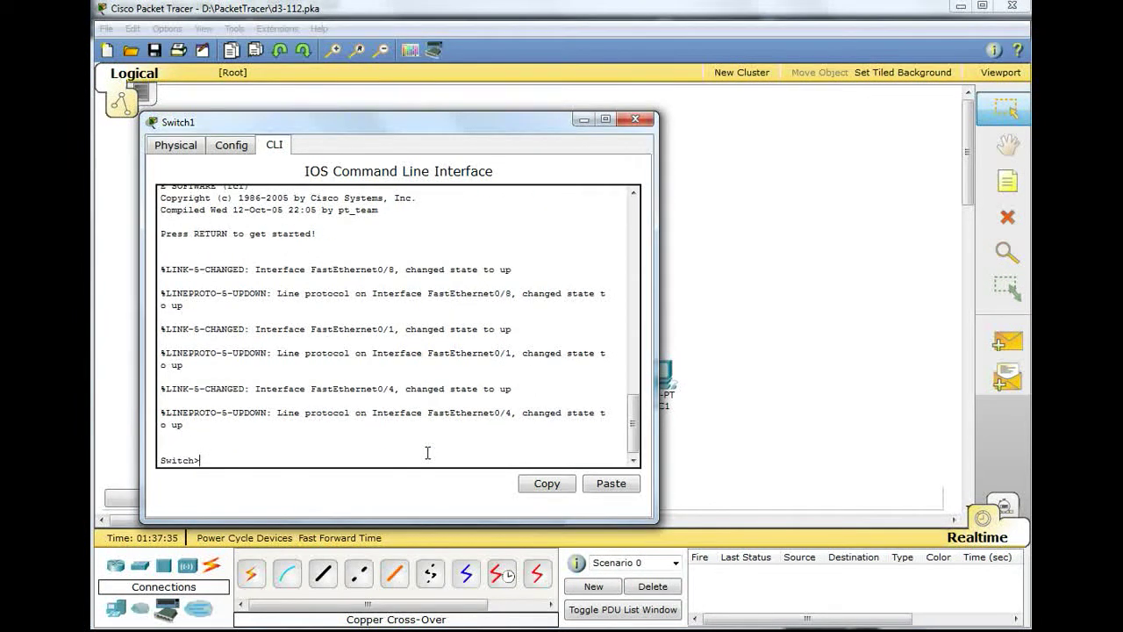
pyautogui.press('Return')
pyautogui.write('conf t')
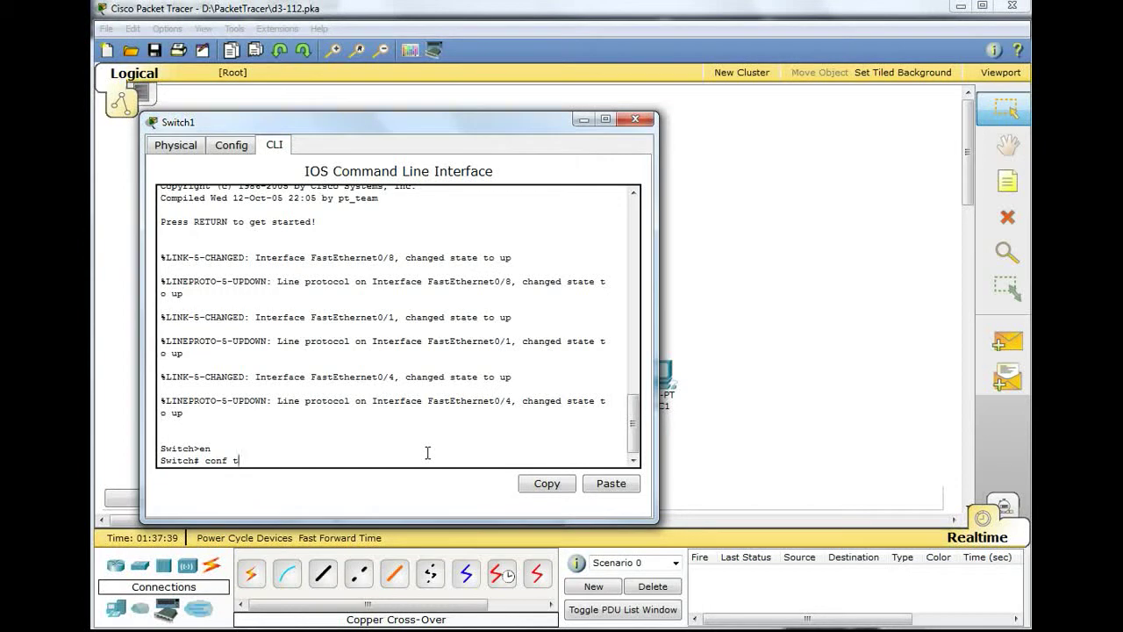
pyautogui.press('Return')
pyautogui.write('no ip domain-lookup')
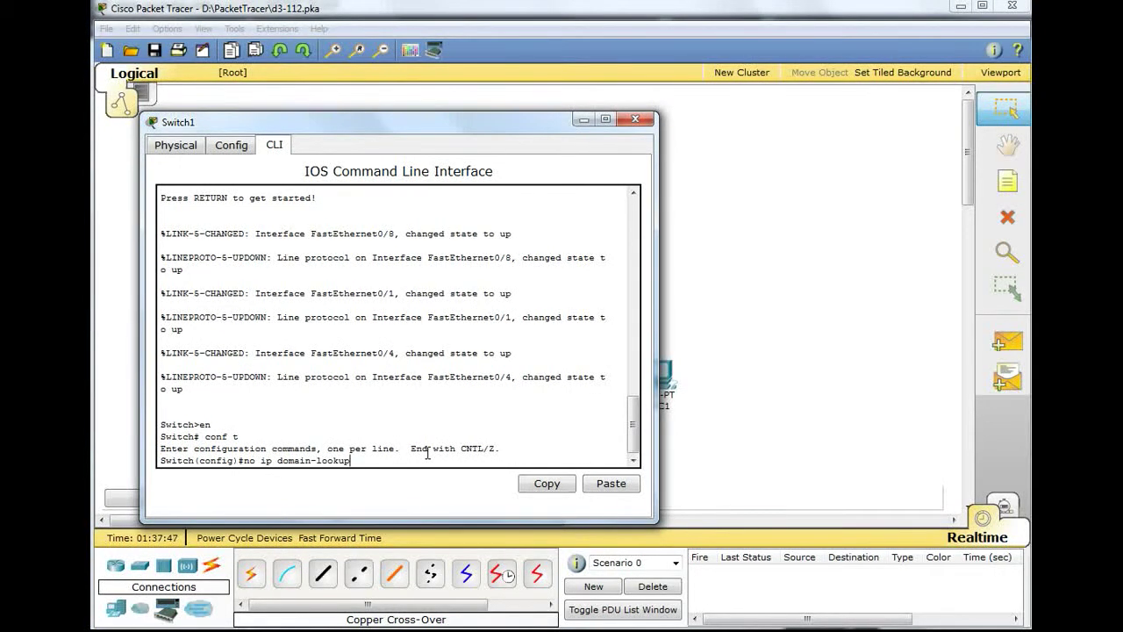
pyautogui.press('Return')
# - Rename the switch SW2 and set an enable secret
pyautogui.write('hostname')
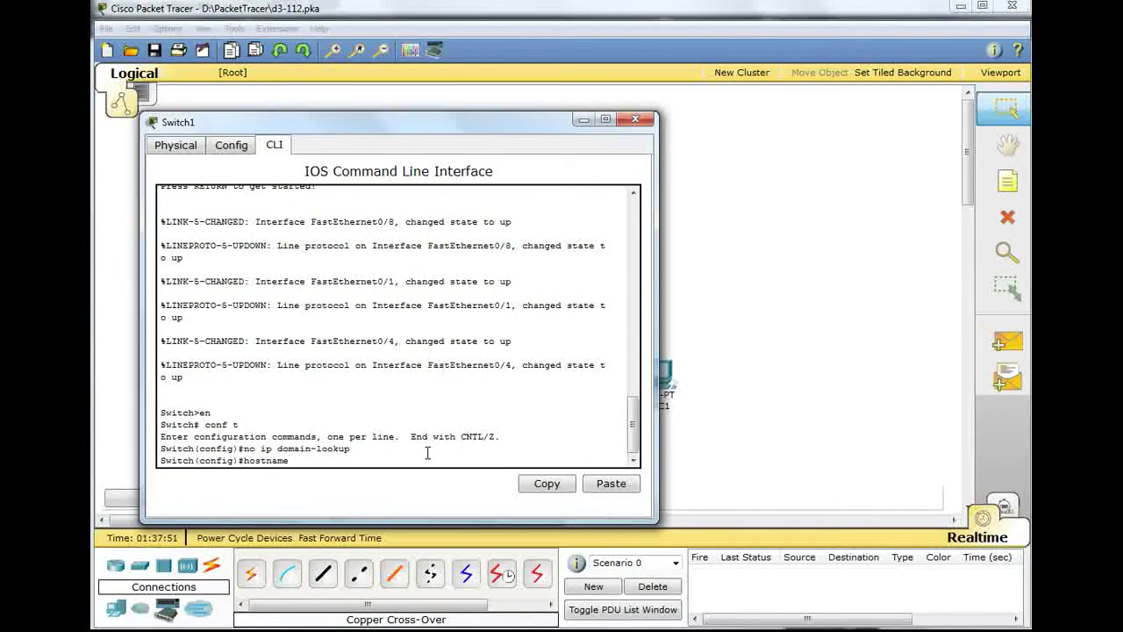
pyautogui.write(' SW2')
pyautogui.press('Return')
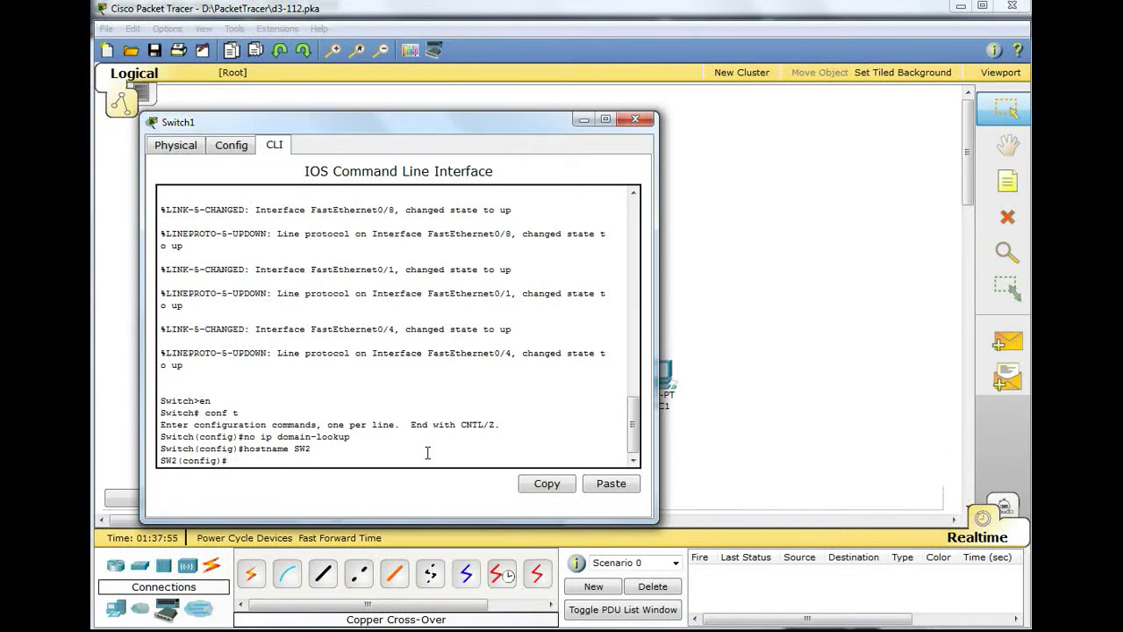
pyautogui.write('enable secret class')
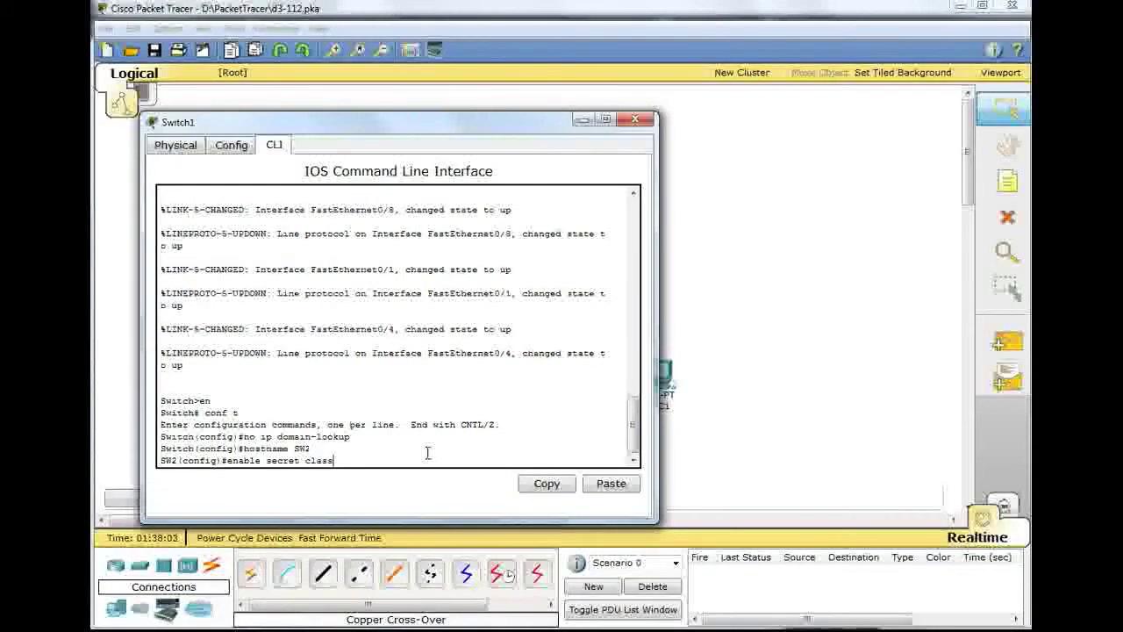
pyautogui.press('Return')
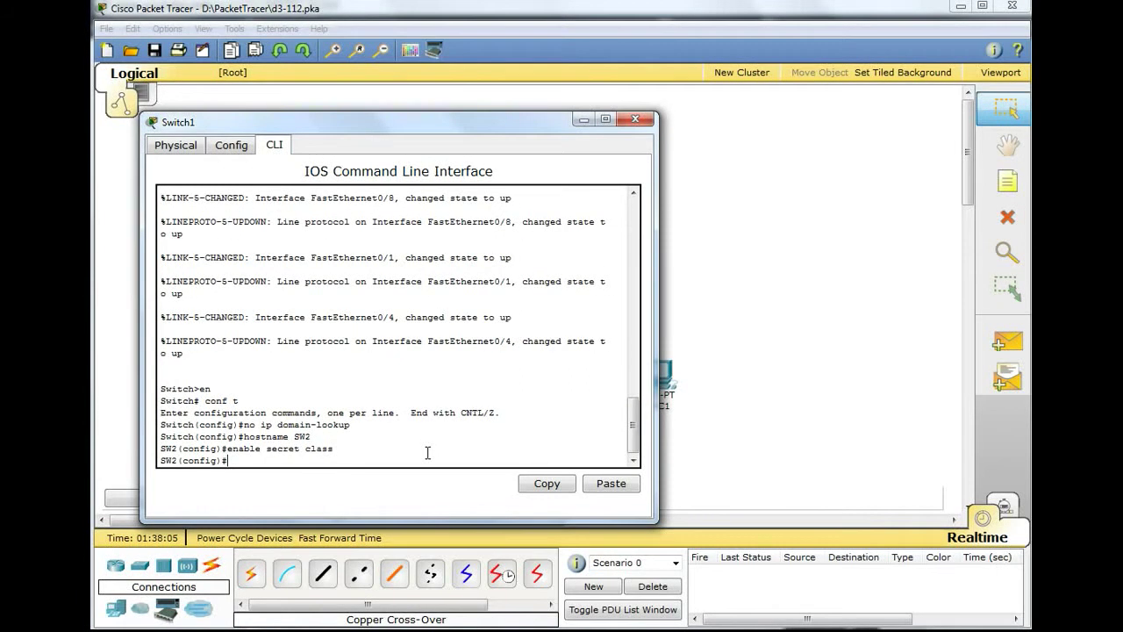
# - Set a password and login on console line 0
pyautogui.write('line co')
pyautogui.write('in')
pyautogui.press('BackSpace')
pyautogui.press('BackSpace')
pyautogui.write('n 0')
pyautogui.press('Return')
pyautogui.write('passowr')
pyautogui.press('BackSpace')
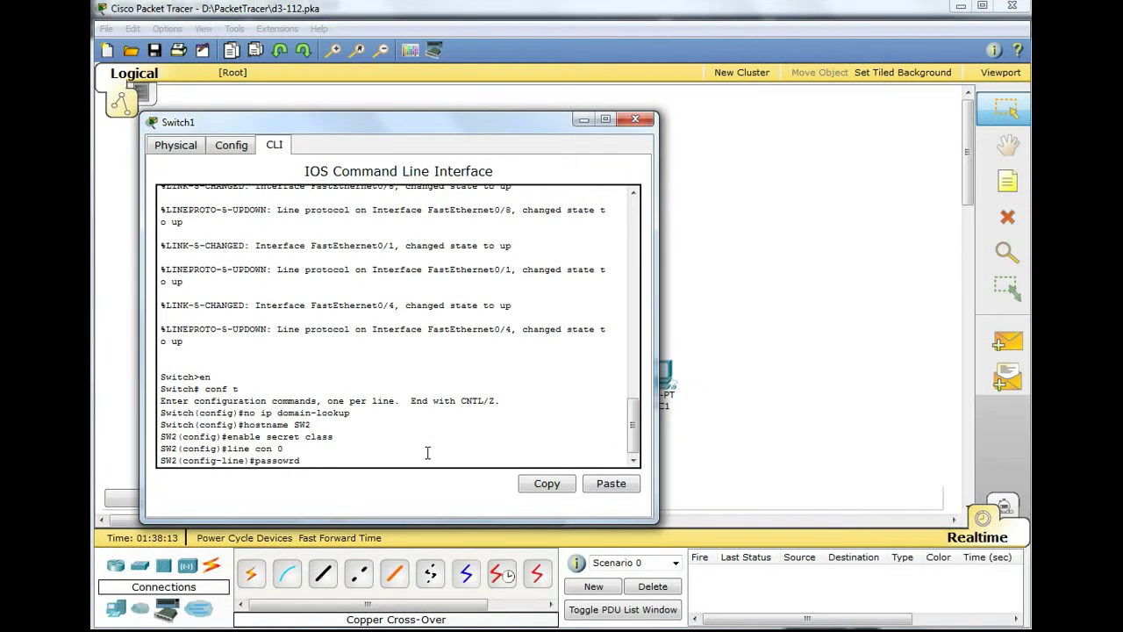
pyautogui.press('BackSpace')
pyautogui.press('BackSpace')
pyautogui.write('word cisco')
pyautogui.press('Return')
pyautogui.write('login')
pyautogui.press('Return')
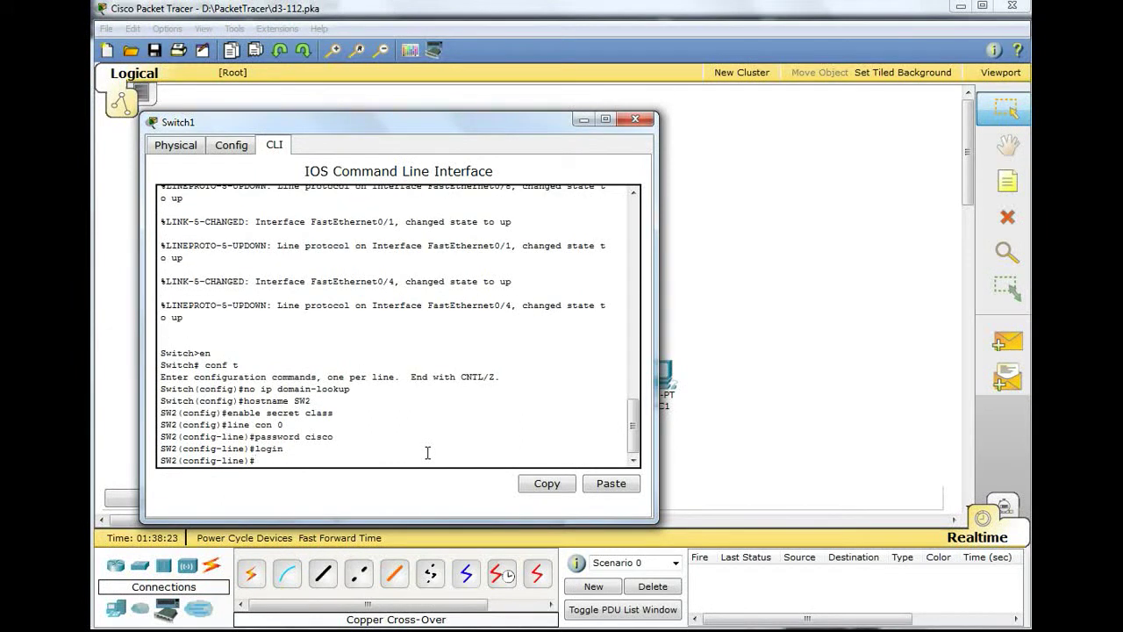
# - Set a password and login on vty lines 0 15
pyautogui.write('e)#line vty 0 14')
pyautogui.press('BackSpace')
pyautogui.write('5')
pyautogui.press('Return')
pyautogui.write('passwoo')
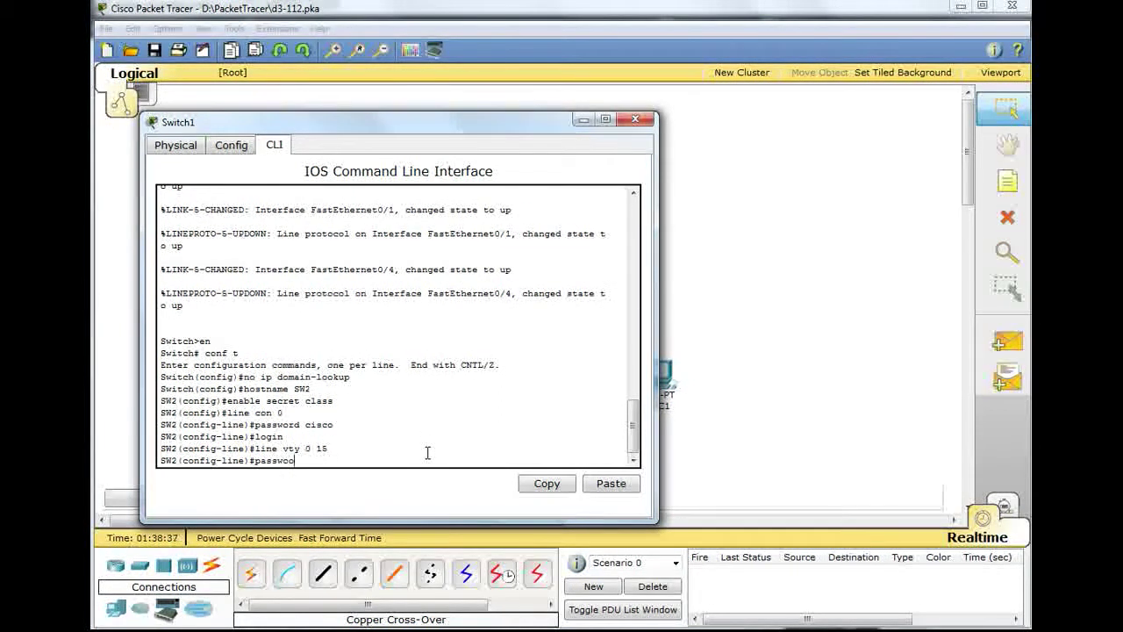
pyautogui.press('BackSpace')
pyautogui.write('rd cisco')
pyautogui.press('Return')
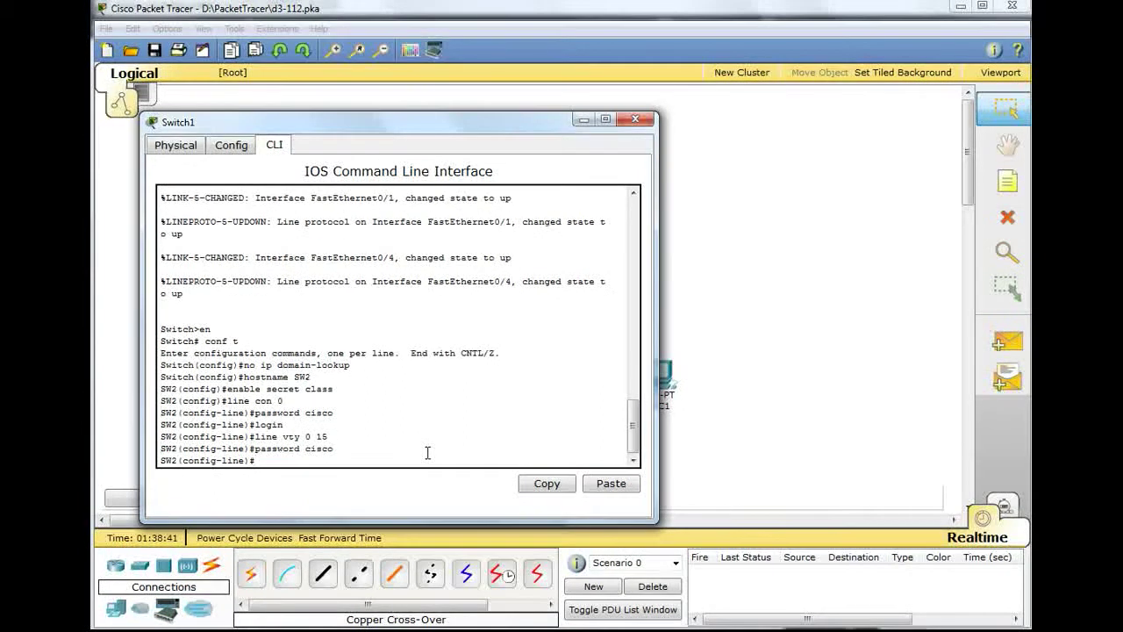
pyautogui.write('login')
pyautogui.press('Return')
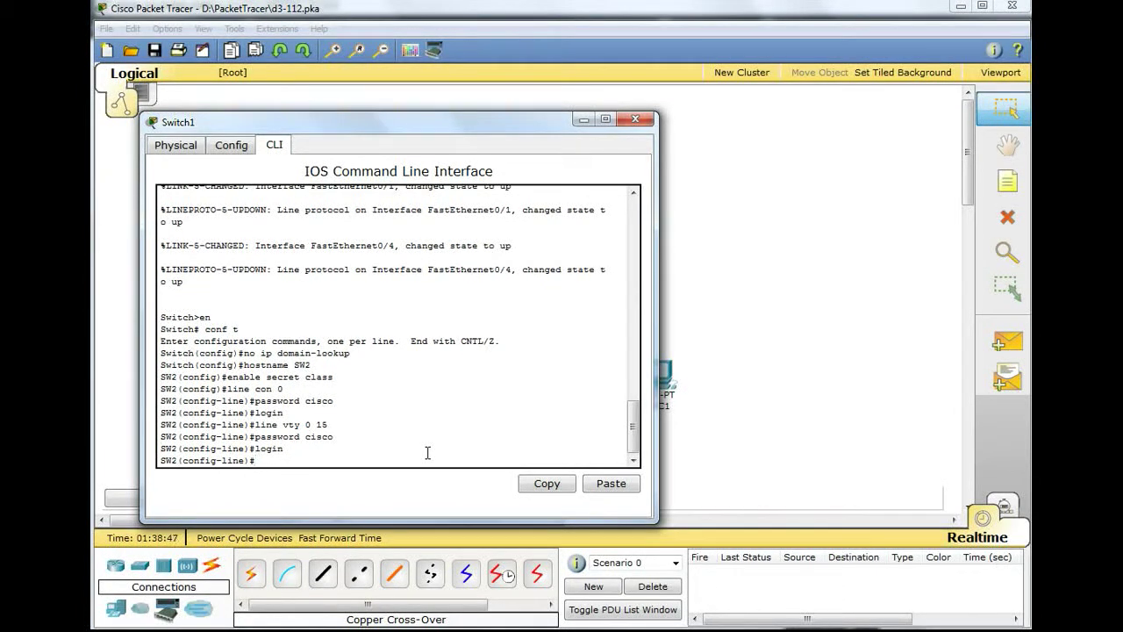
# - End configuration and save SW2's running config with wr
pyautogui.write('end')
pyautogui.press('Return')
pyautogui.write('wr')
pyautogui.press('Return')
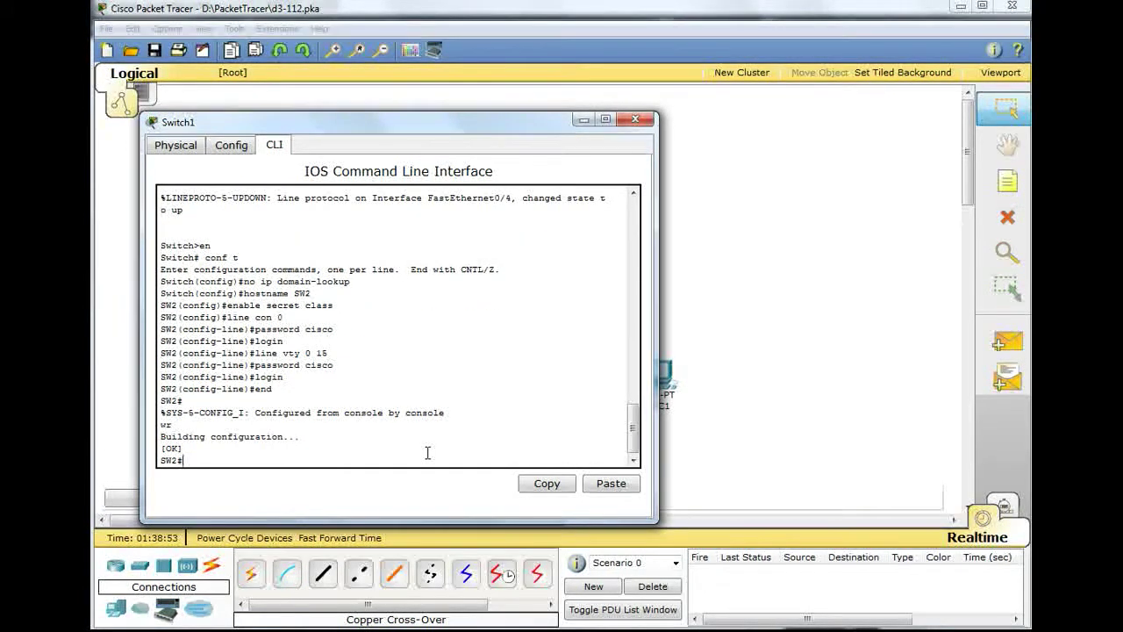
# - Assign 192.168.1.2 255.255.255.0 to SW2's VLAN 1, save with wr, and close the window
pyautogui.write('conf t')
pyautogui.press('Return')
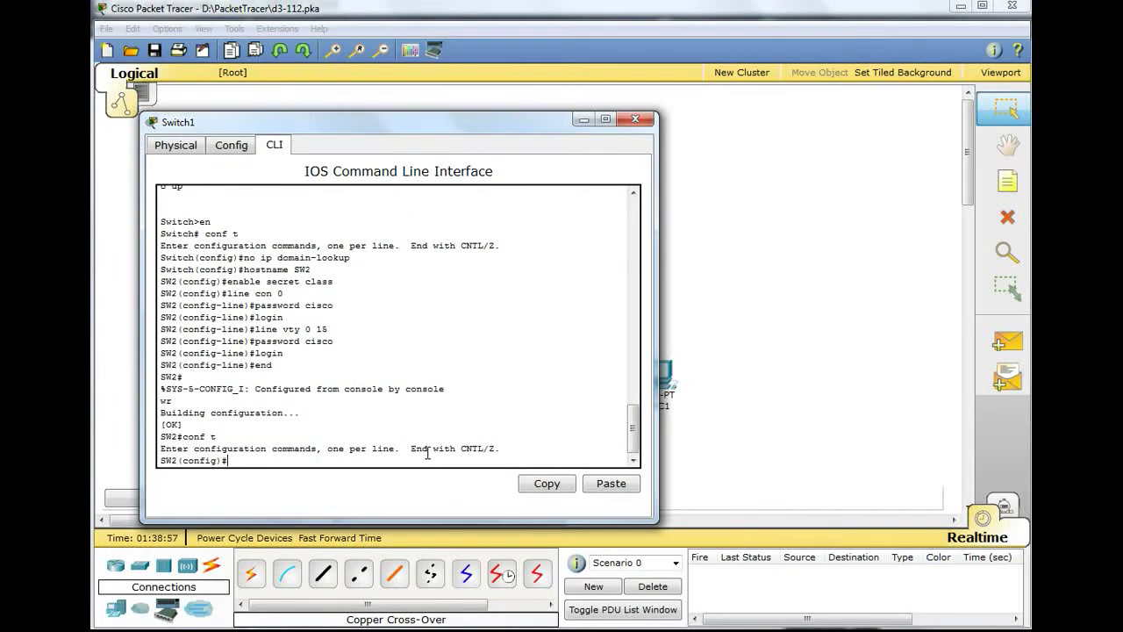
pyautogui.write('int vlan 1')
pyautogui.press('Return')
pyautogui.write('ip address ')
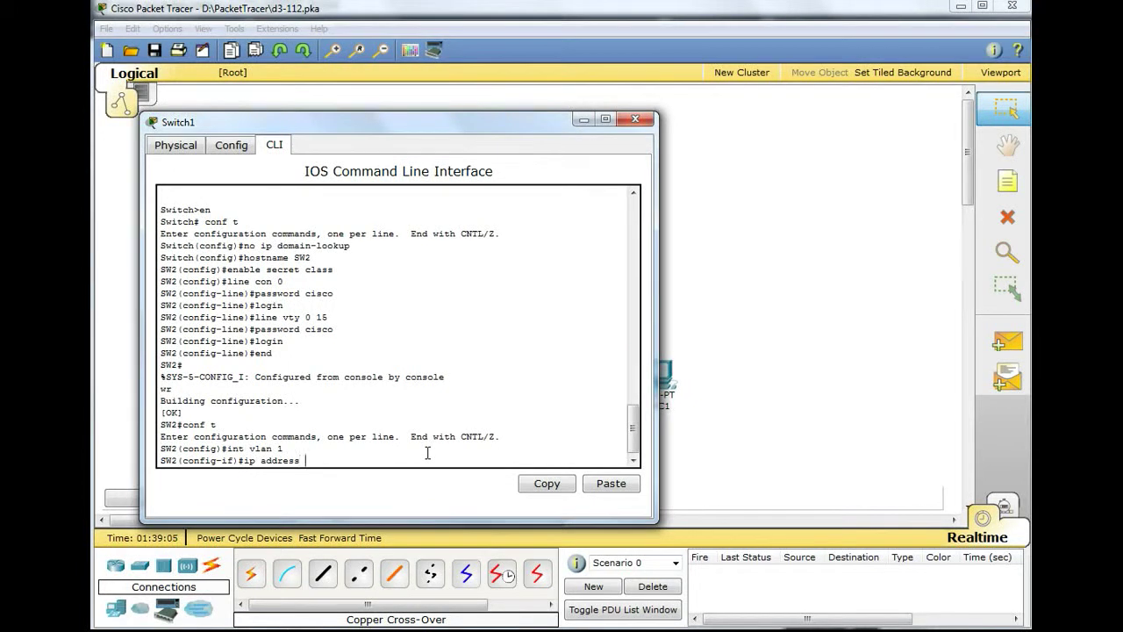
pyautogui.write('192.168.1.2 255.255.255.0')
pyautogui.press('Return')
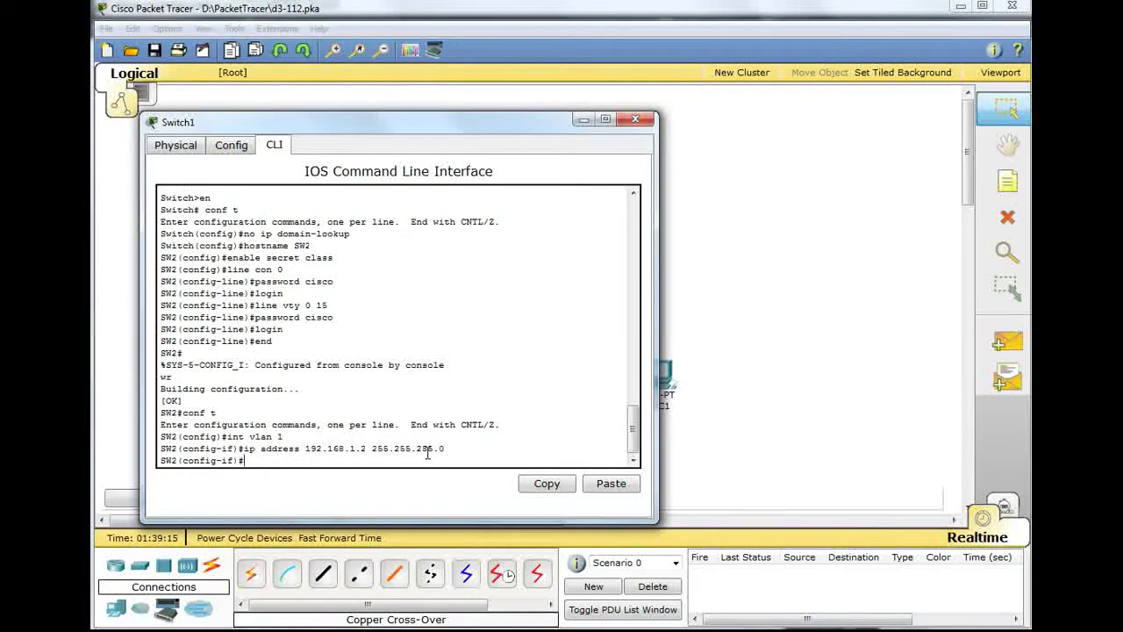
pyautogui.hotkey('ctrl', 'z')
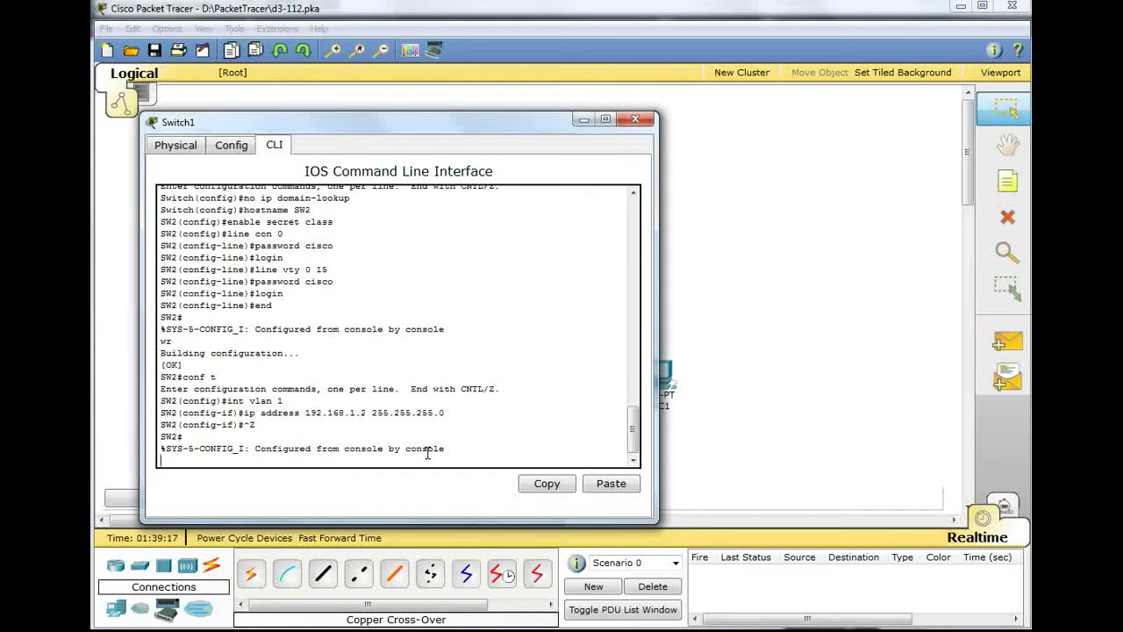
pyautogui.write('wr')
pyautogui.press('Return')
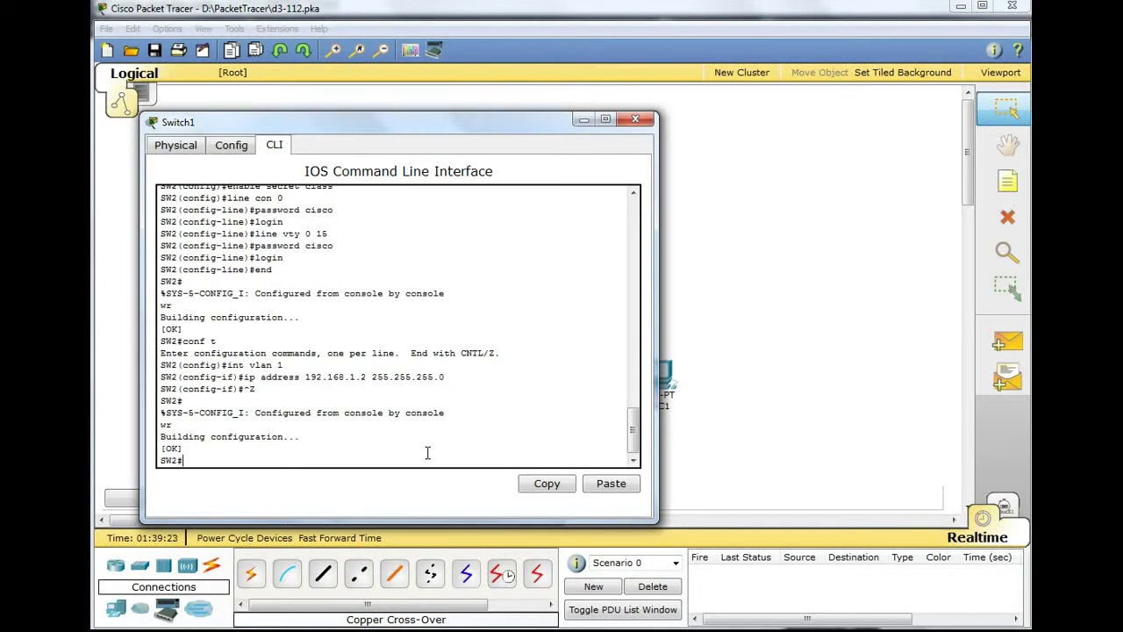
pyautogui.click(580, 119)
# - Add a simple PDU with PC0 as source and PC1 as destination
pyautogui.click(1007, 341)
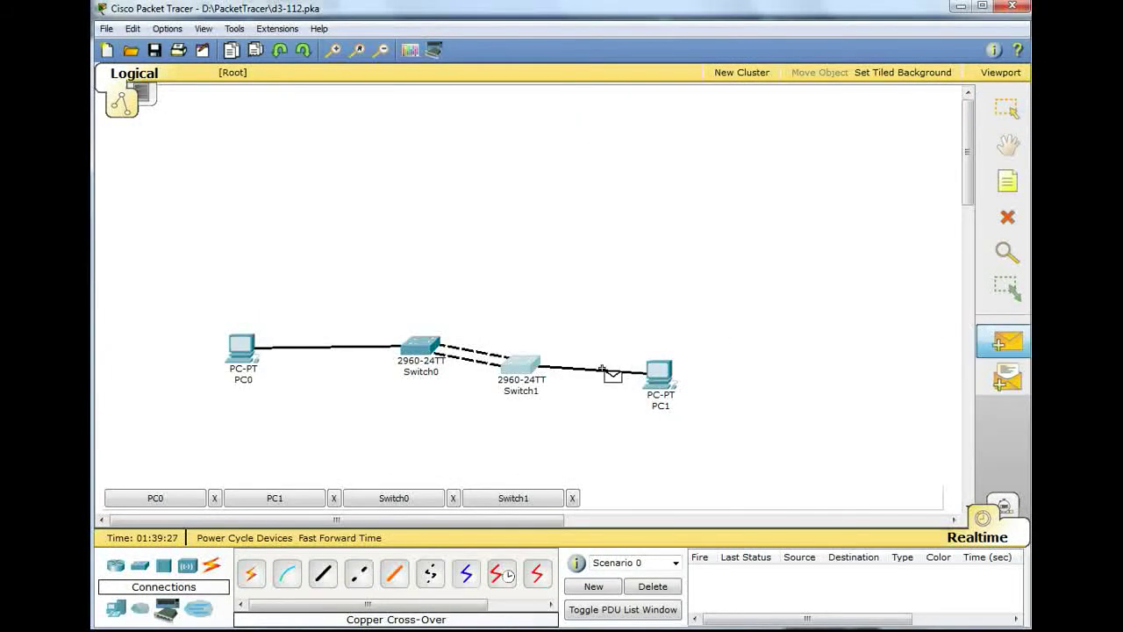
pyautogui.click(230, 344)
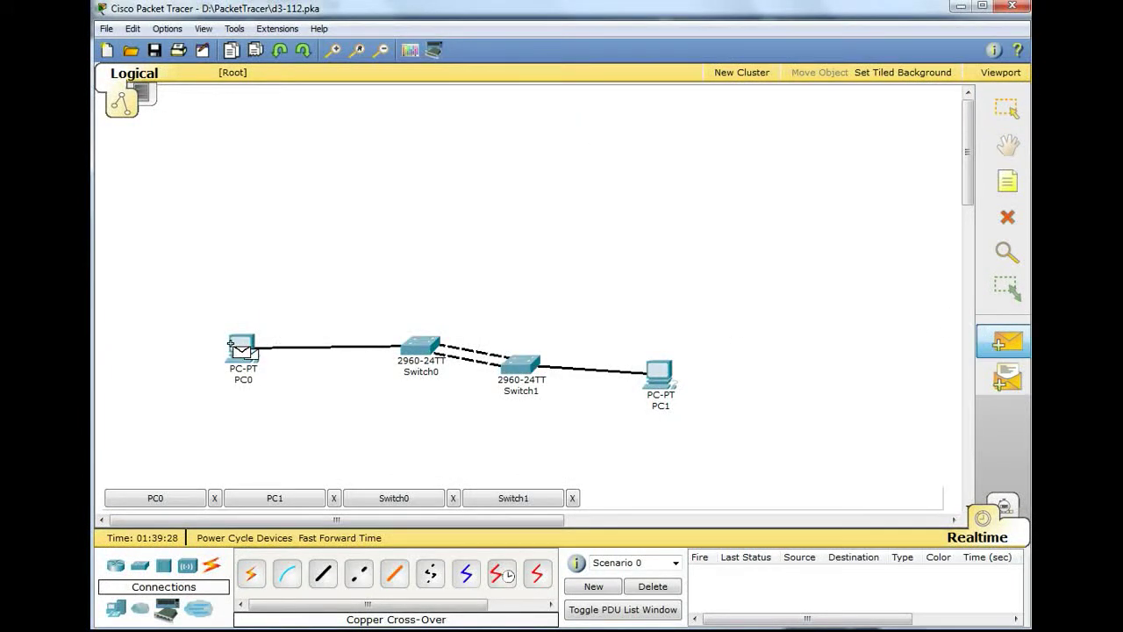
pyautogui.click(662, 377)
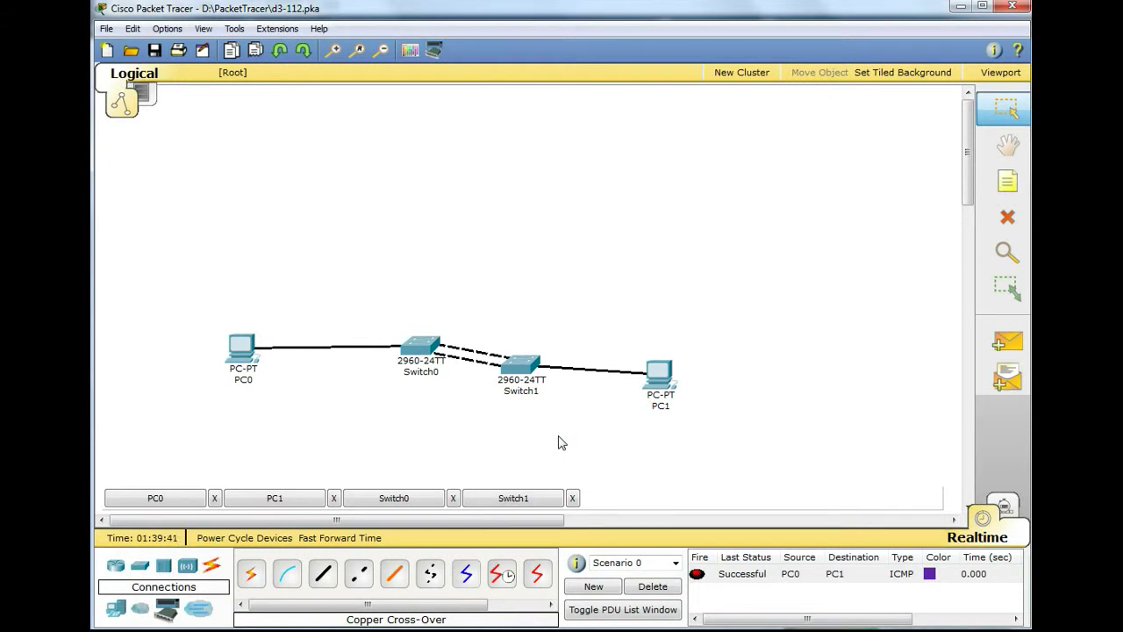
# - On SW1, save with wr, enter privileged mode, and run show spanning-tree
pyautogui.click(413, 349)
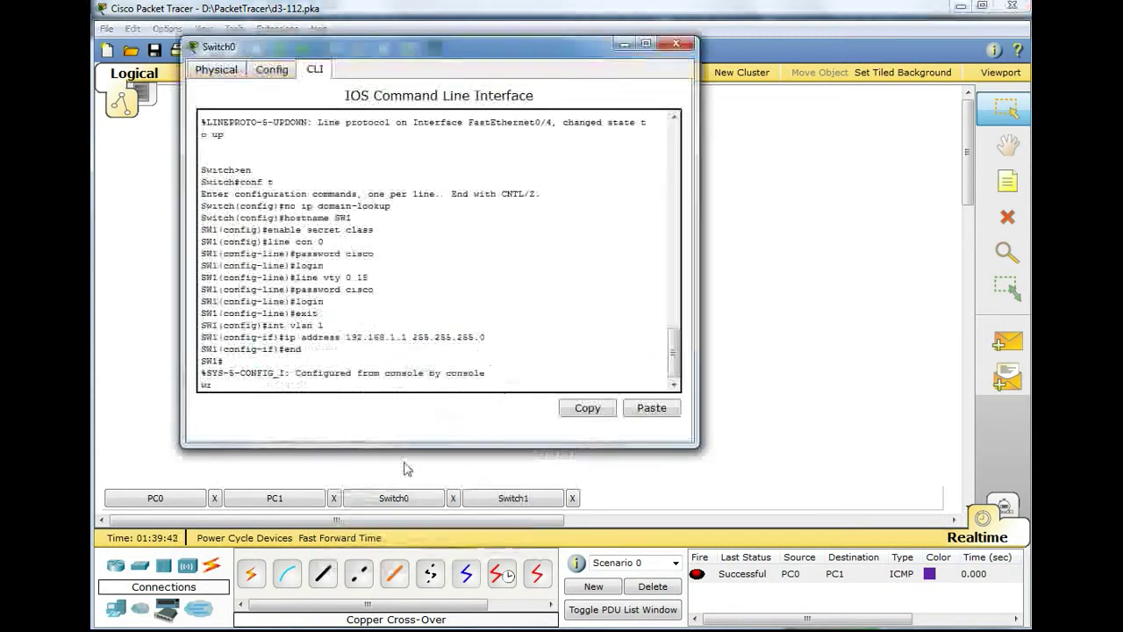
pyautogui.write('wr')
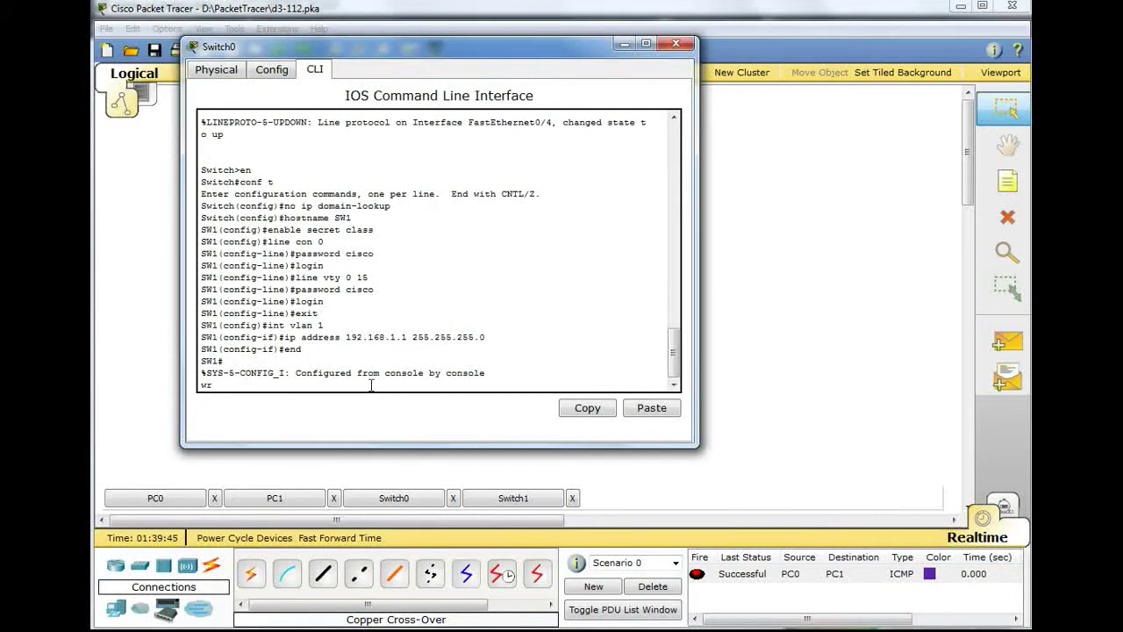
pyautogui.press('Return')
pyautogui.write('en')
pyautogui.press('Return')
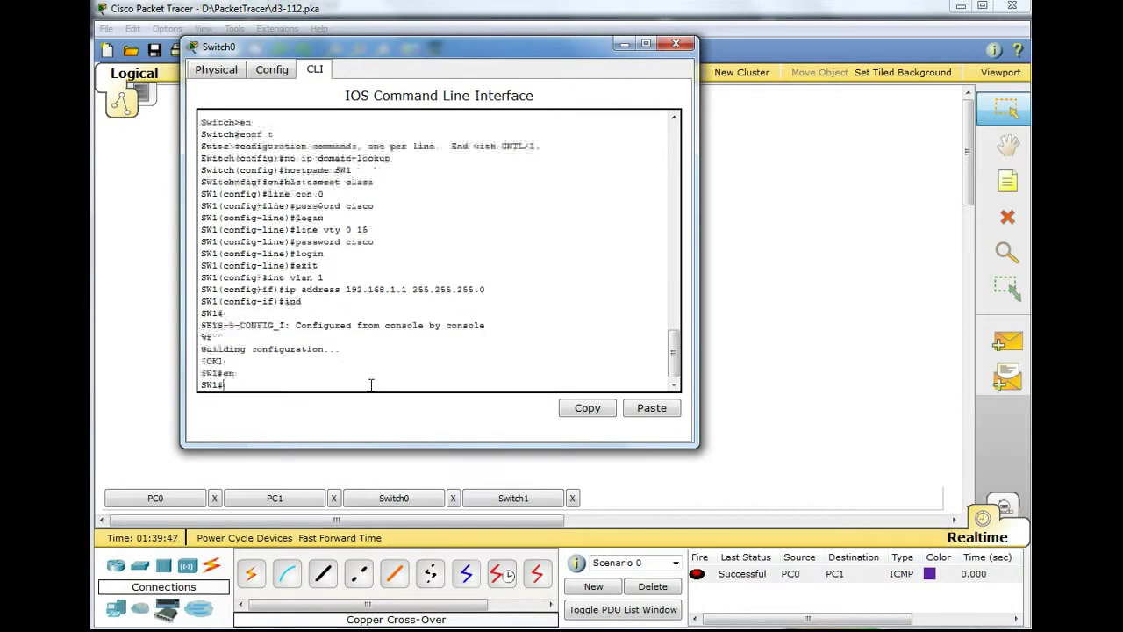
pyautogui.write('sh')
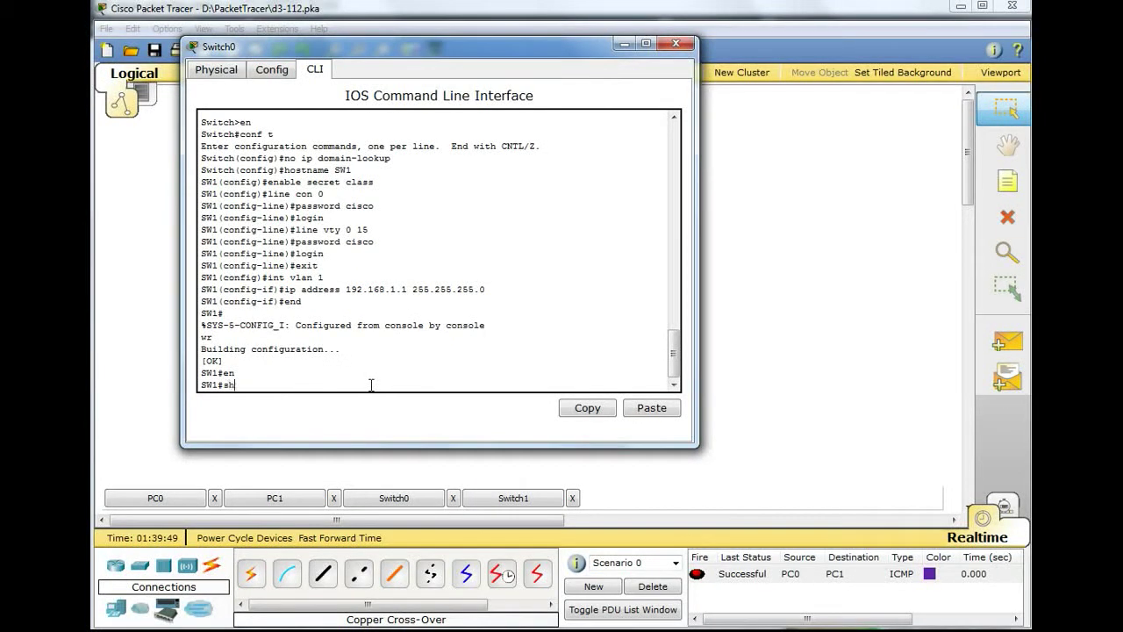
pyautogui.write('ow spann')
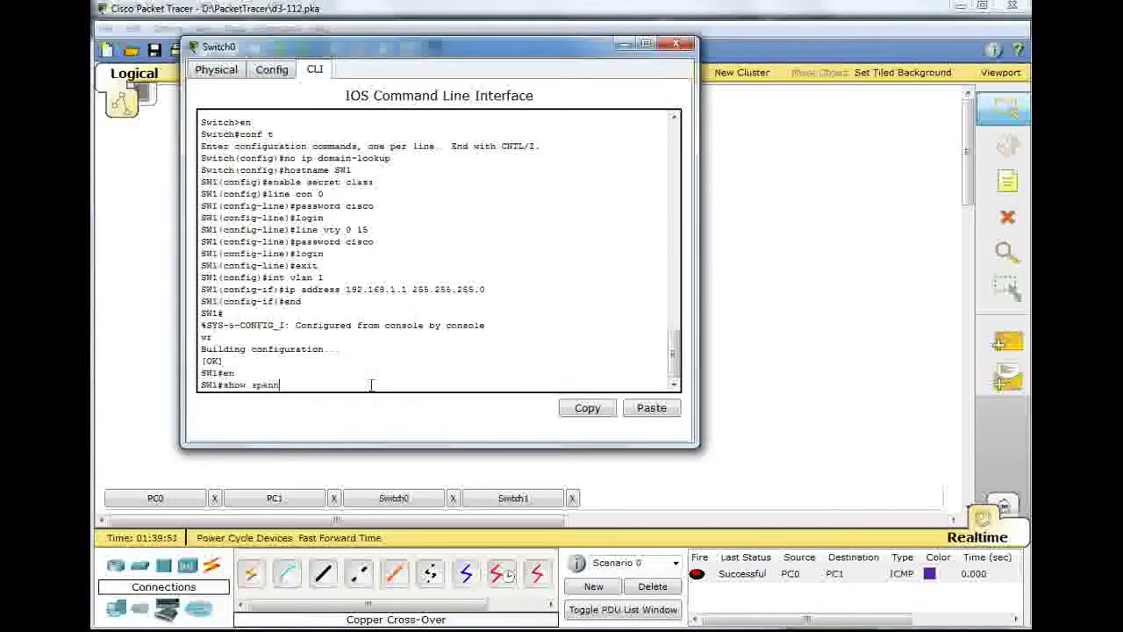
pyautogui.write('ing-tree')
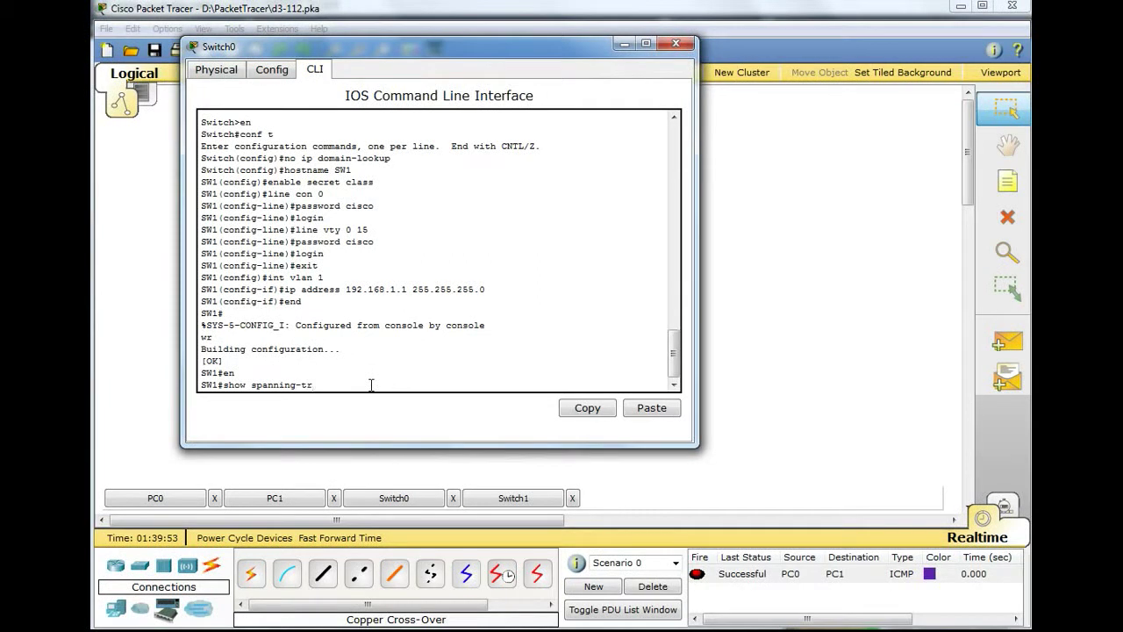
pyautogui.press('Return')
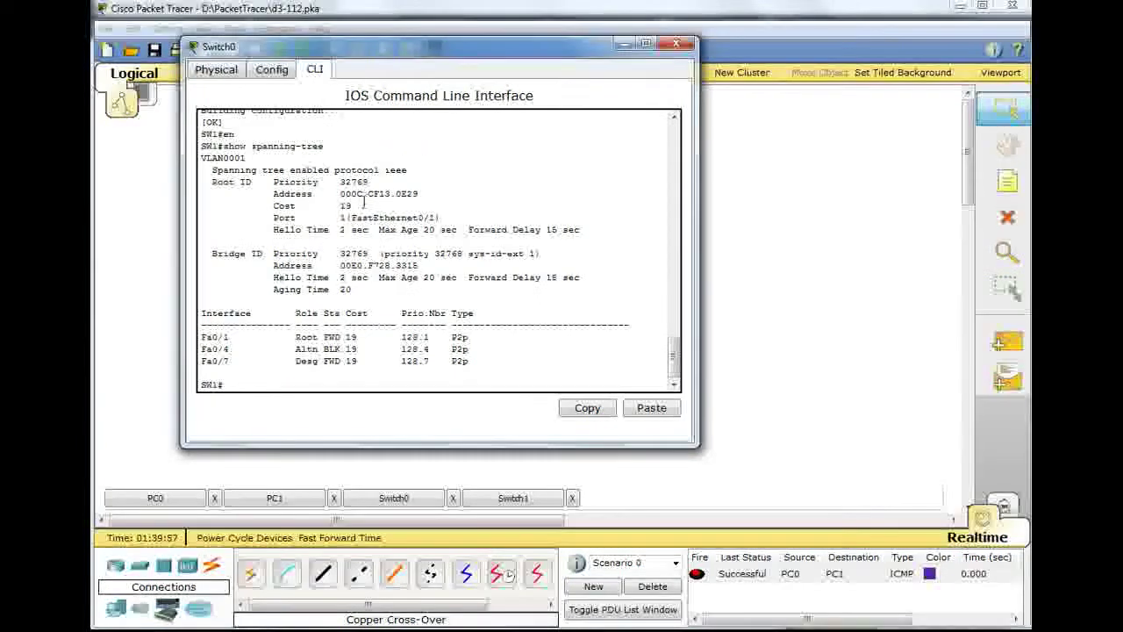
pyautogui.click(619, 48)
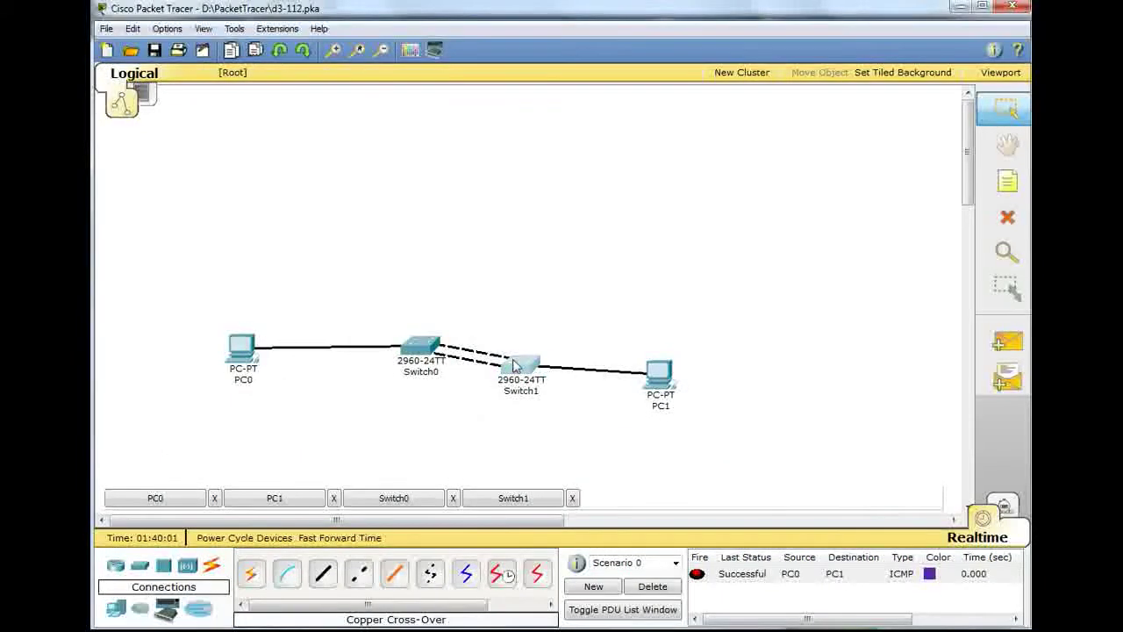
# - Run show spanning-tree on Switch1 (SW2), confirming root bridge with Fa0/1, Fa0/4, Fa0/8 forwarding
pyautogui.click(519, 368)
pyautogui.write('show s')
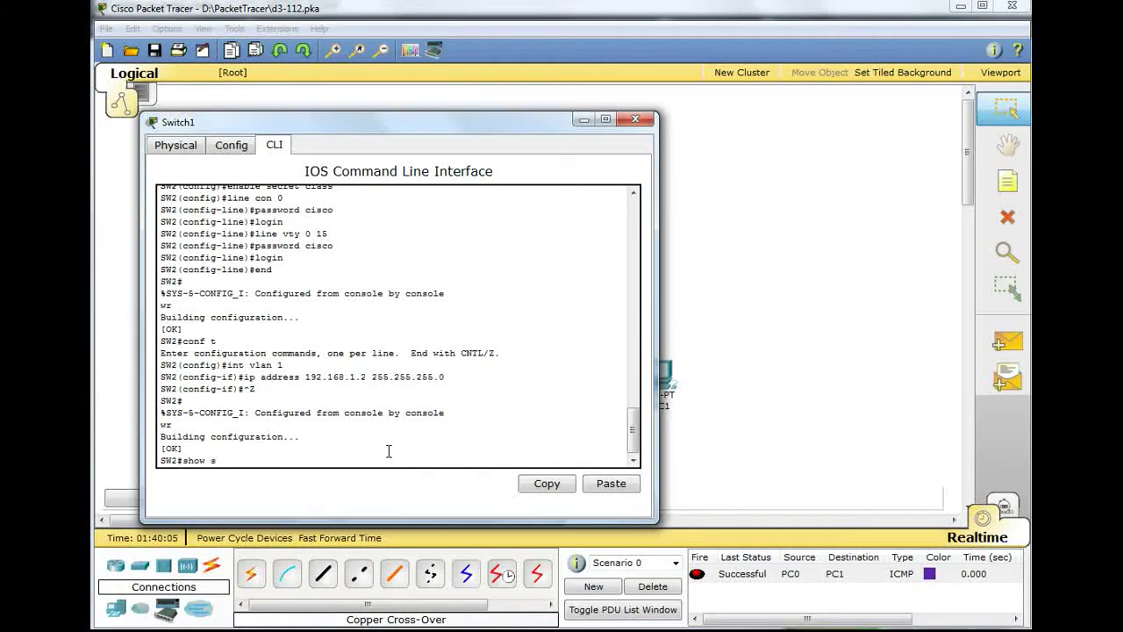
pyautogui.write('panning-tree')
pyautogui.press('Return')
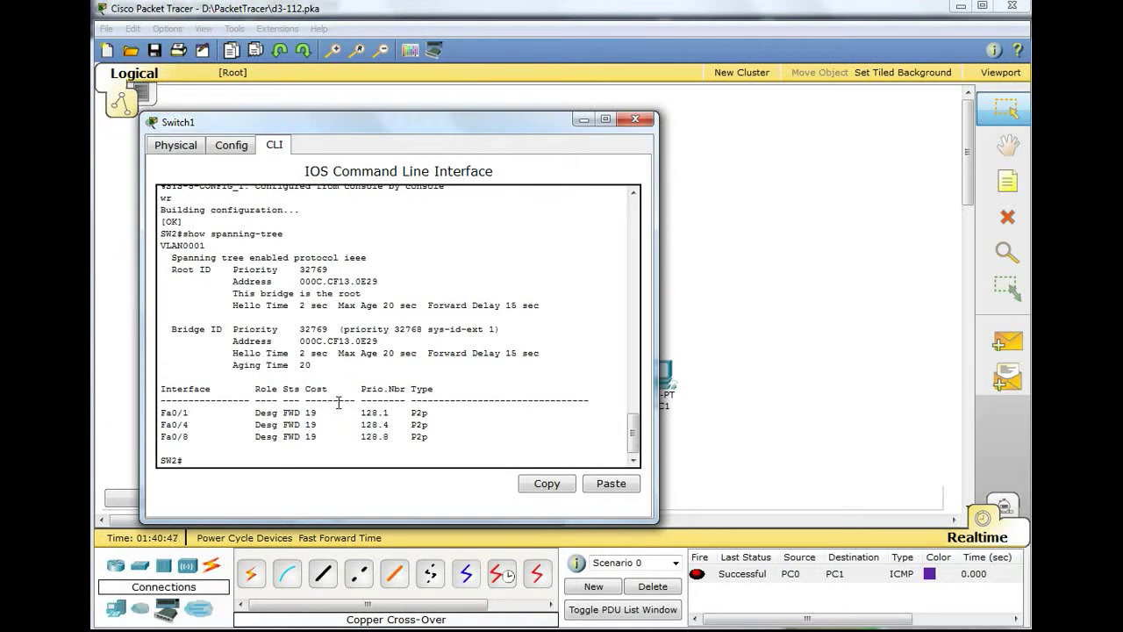
pyautogui.click(583, 120)
pyautogui.click(1007, 217)
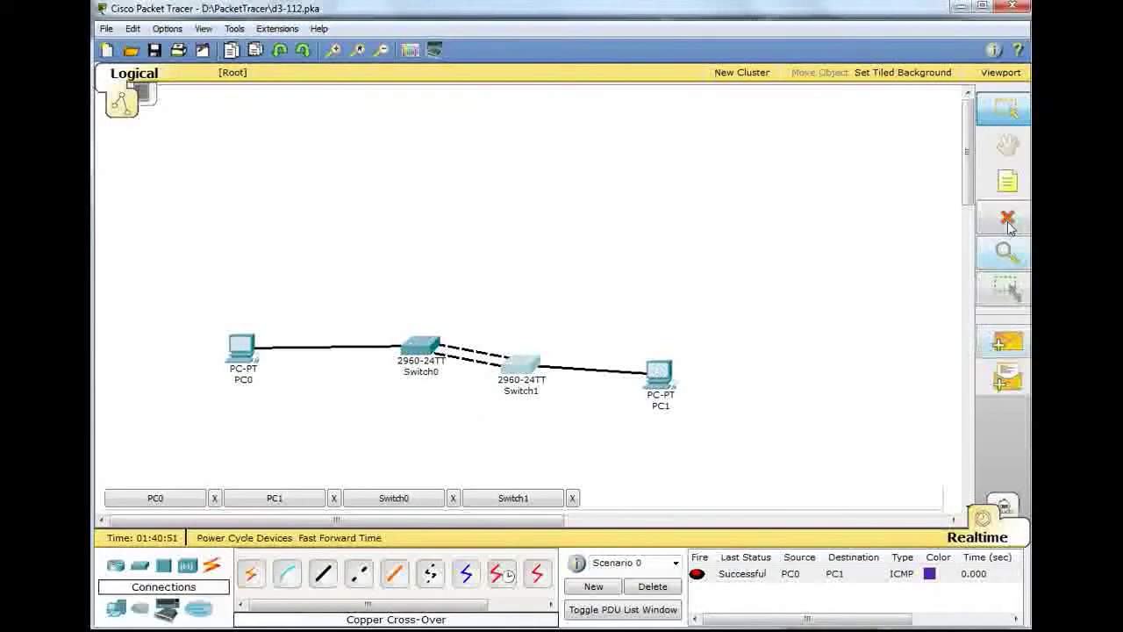
# - Delete the cable between PC0 and Switch0, keeping Switch1 and PC1 intact
pyautogui.click(574, 343)
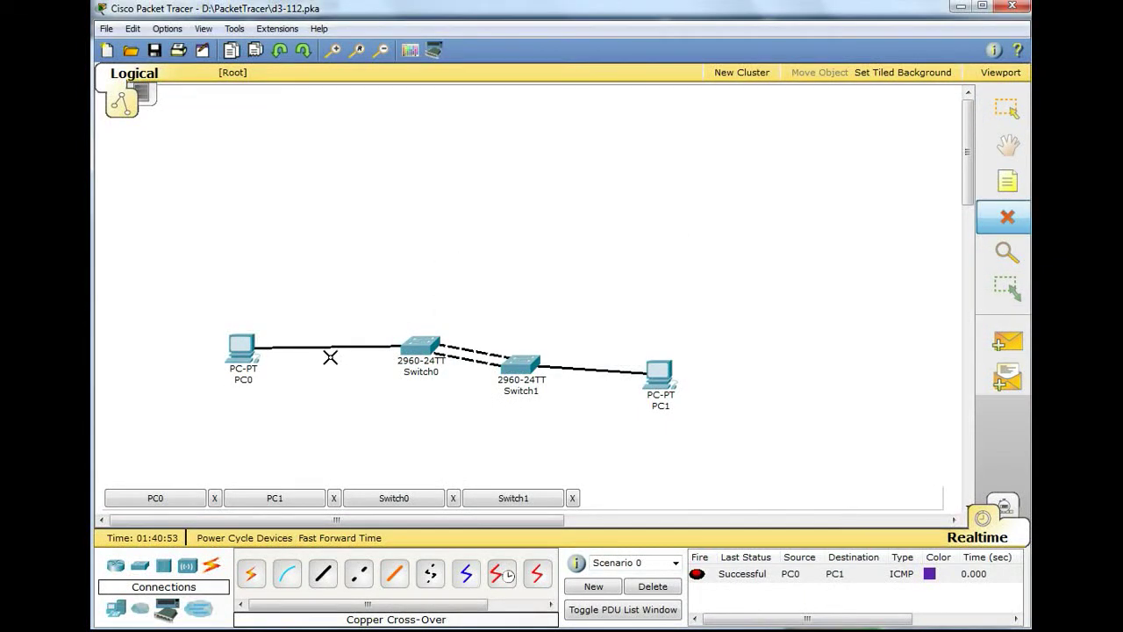
pyautogui.click(334, 347)
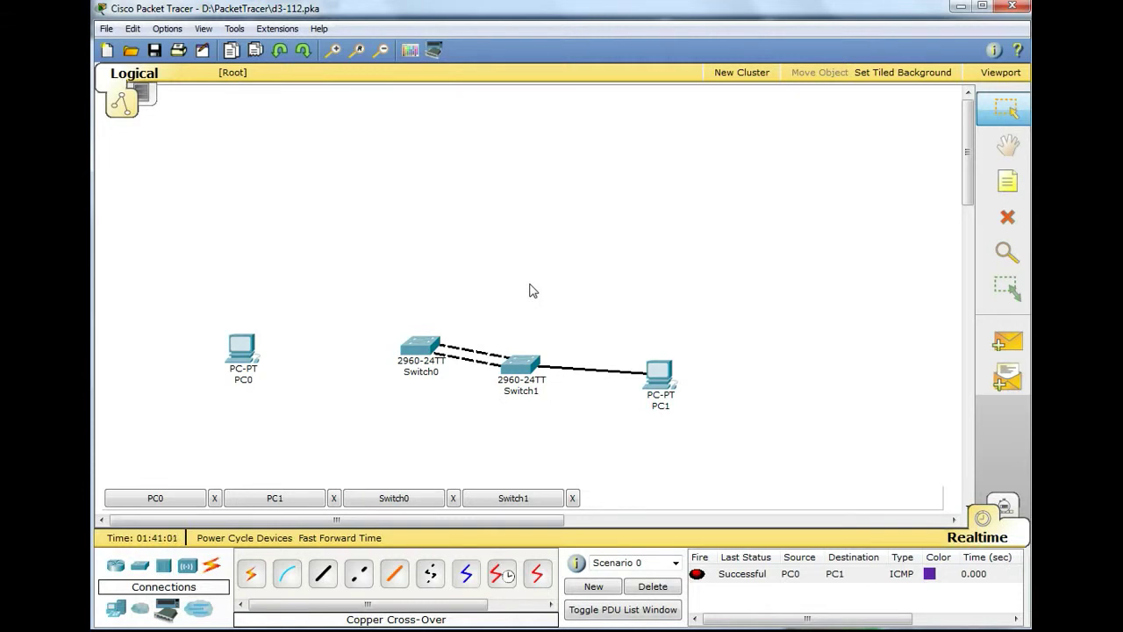
pyautogui.click(423, 349)
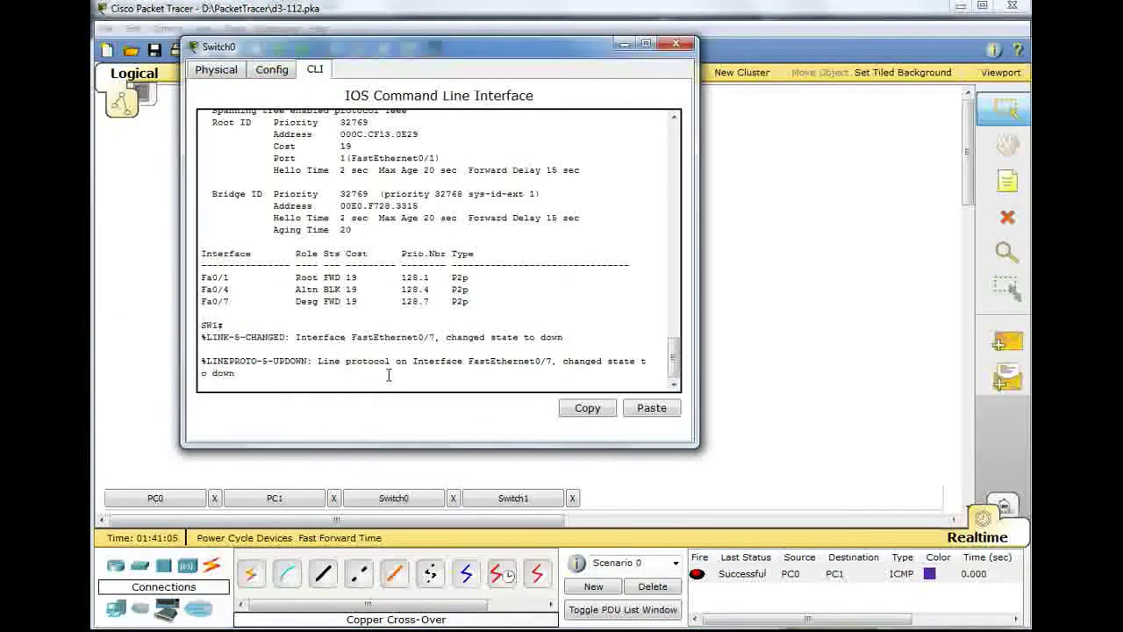
# - Rerun show spanning-tree on SW1, now listing only Fa0/1 root-forwarding and Fa0/4 blocked
pyautogui.press('Return')
pyautogui.write('show spanning-tree')
pyautogui.press('Return')
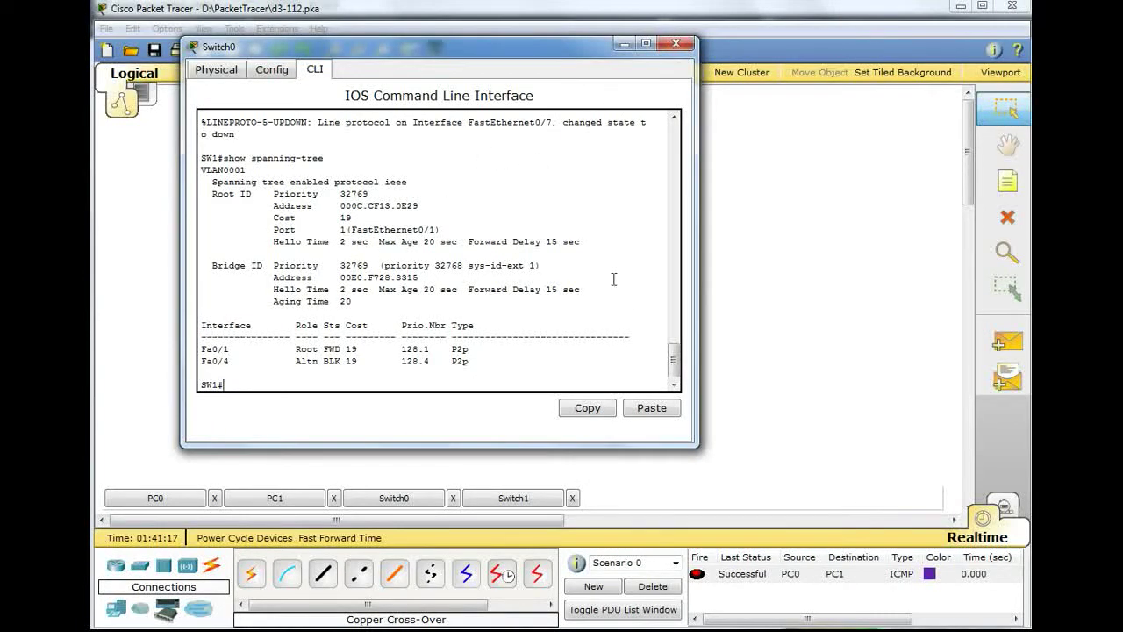
pyautogui.moveTo(672, 355)
pyautogui.mouseDown()
pyautogui.moveTo(667, 273)
pyautogui.moveTo(672, 360)
pyautogui.mouseUp()
pyautogui.click(624, 45)
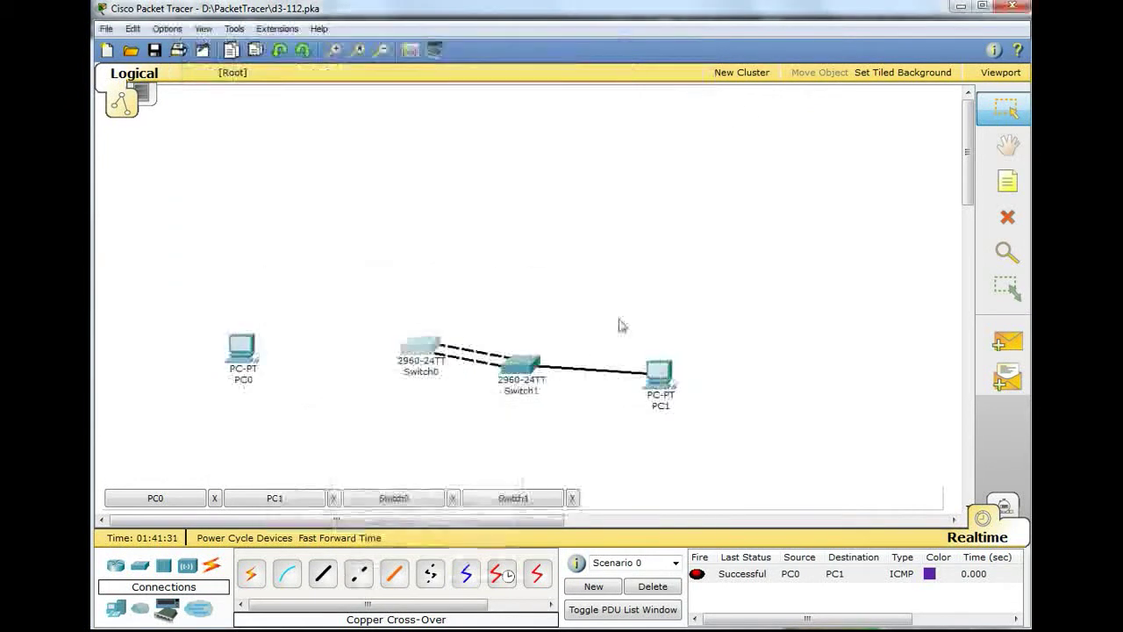
pyautogui.click(526, 364)
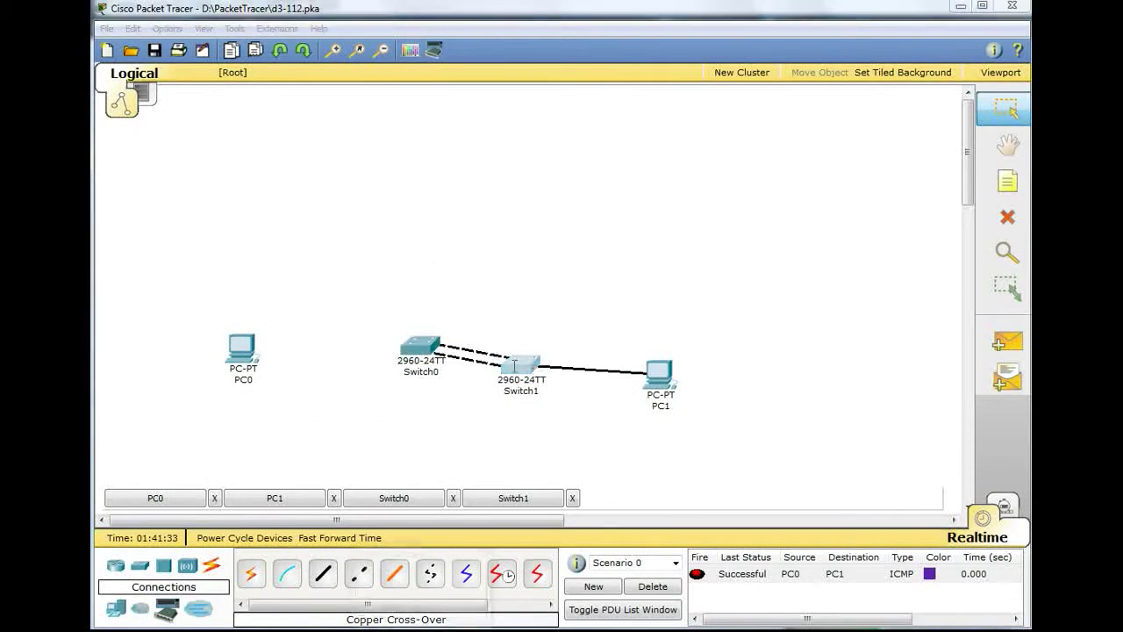
pyautogui.press('Up')
pyautogui.press('Return')
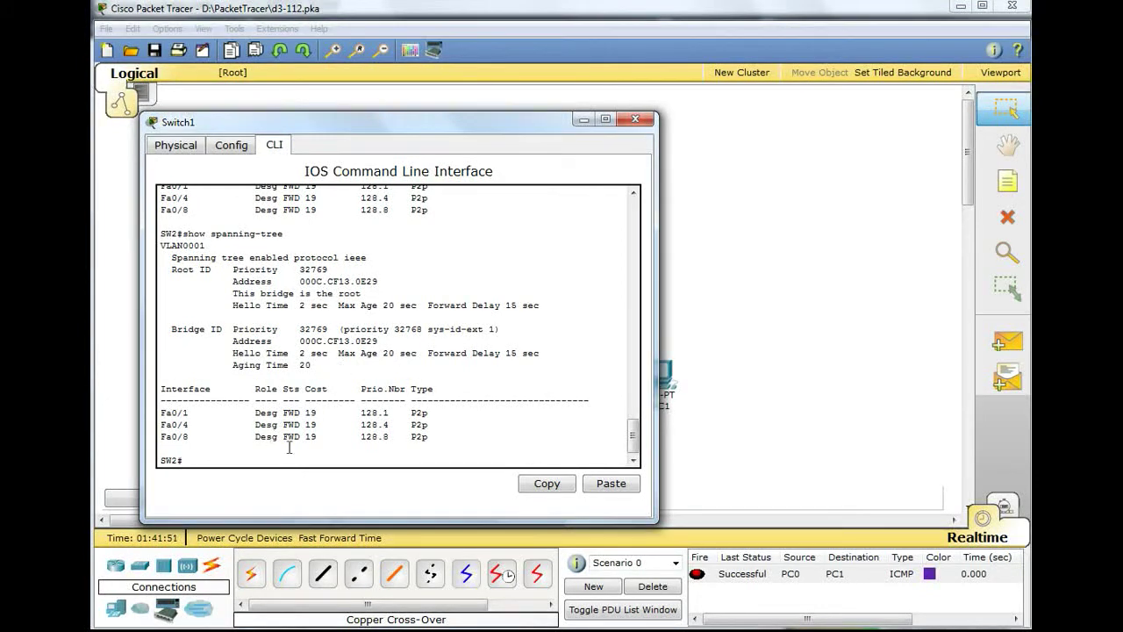
pyautogui.click(584, 120)
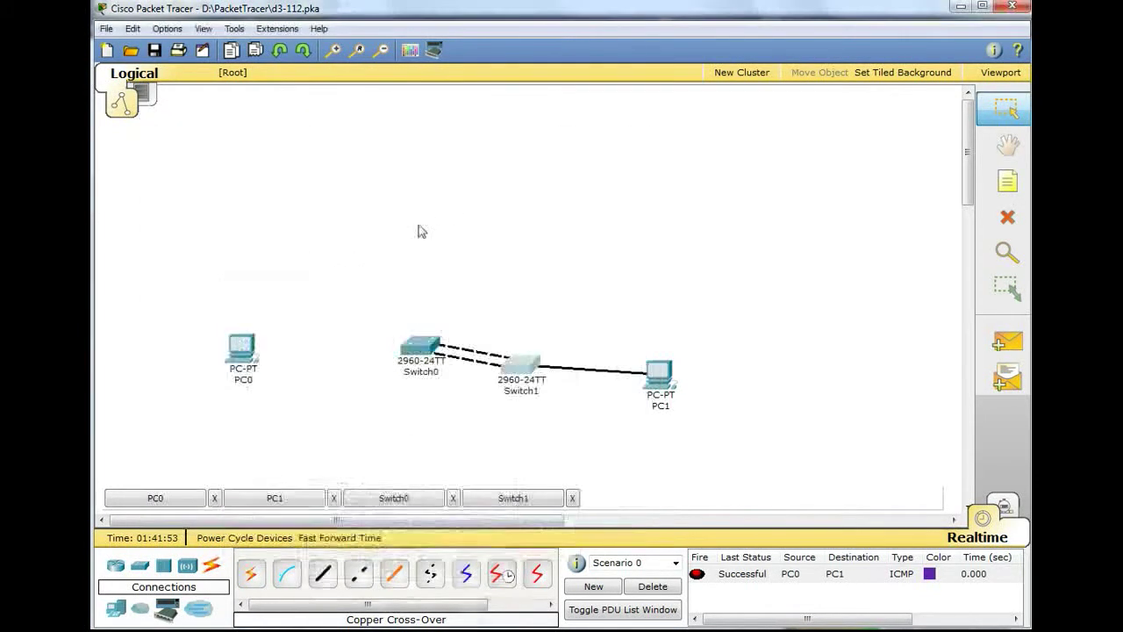
# - Run show spanning-tree detail on Switch0, showing Fa0/1 root forwarding and Fa0/4 alternate blocking
pyautogui.click(426, 345)
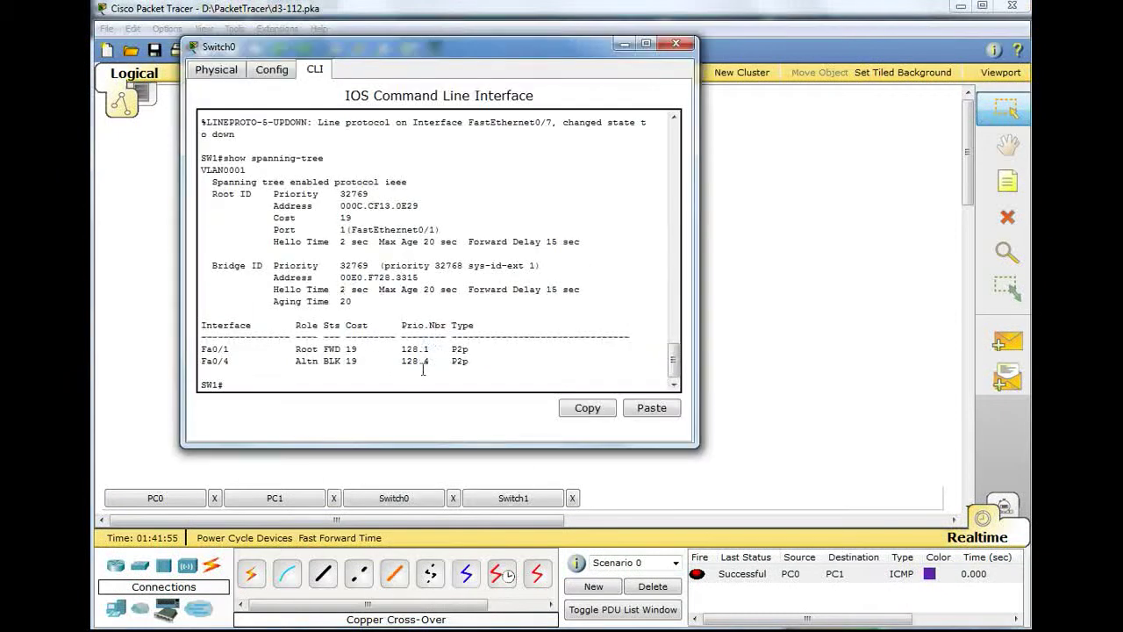
pyautogui.write('sh')
pyautogui.press('Up')
pyautogui.write('detail')
pyautogui.press('Return')
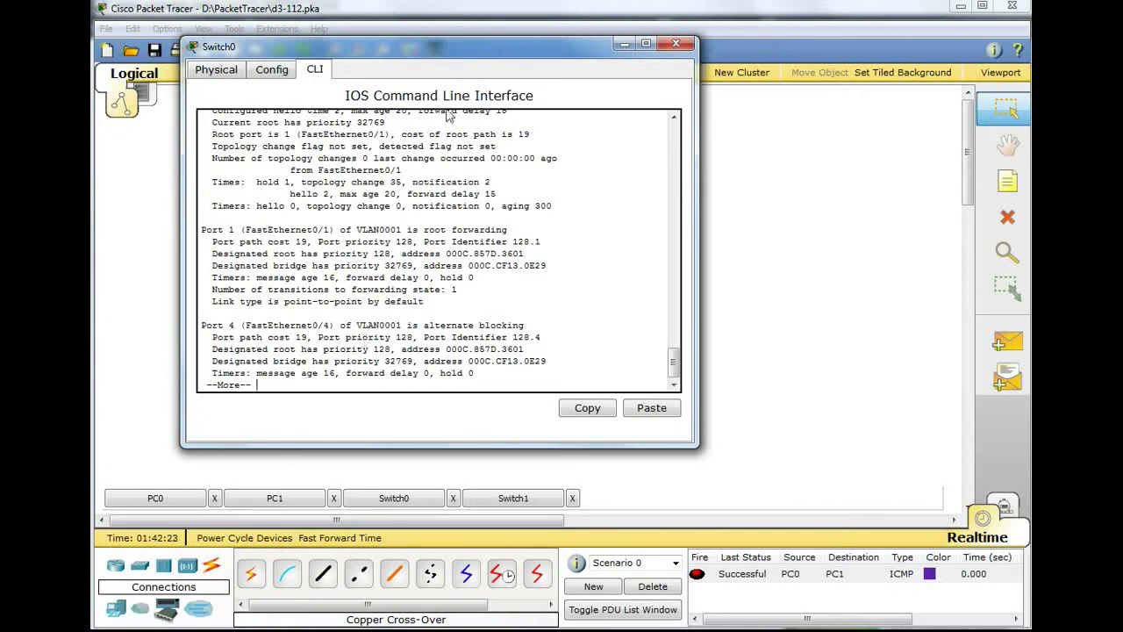
# - On Switch1's CLI, attempt show spanning-tree detail, misspelled as 'deatil'
pyautogui.click(624, 43)
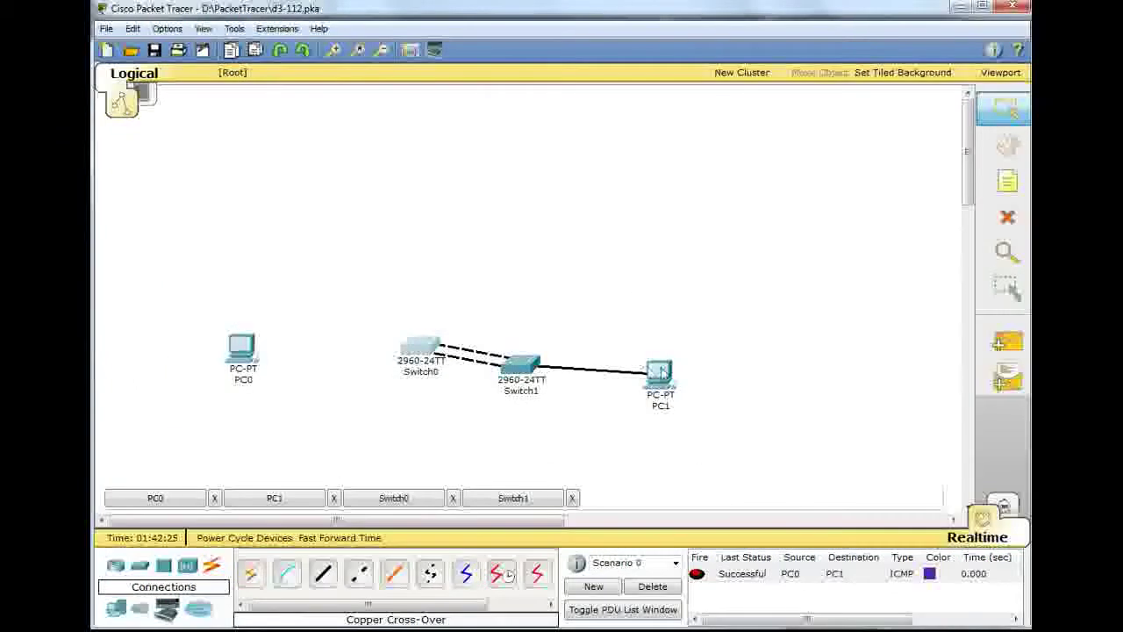
pyautogui.click(537, 367)
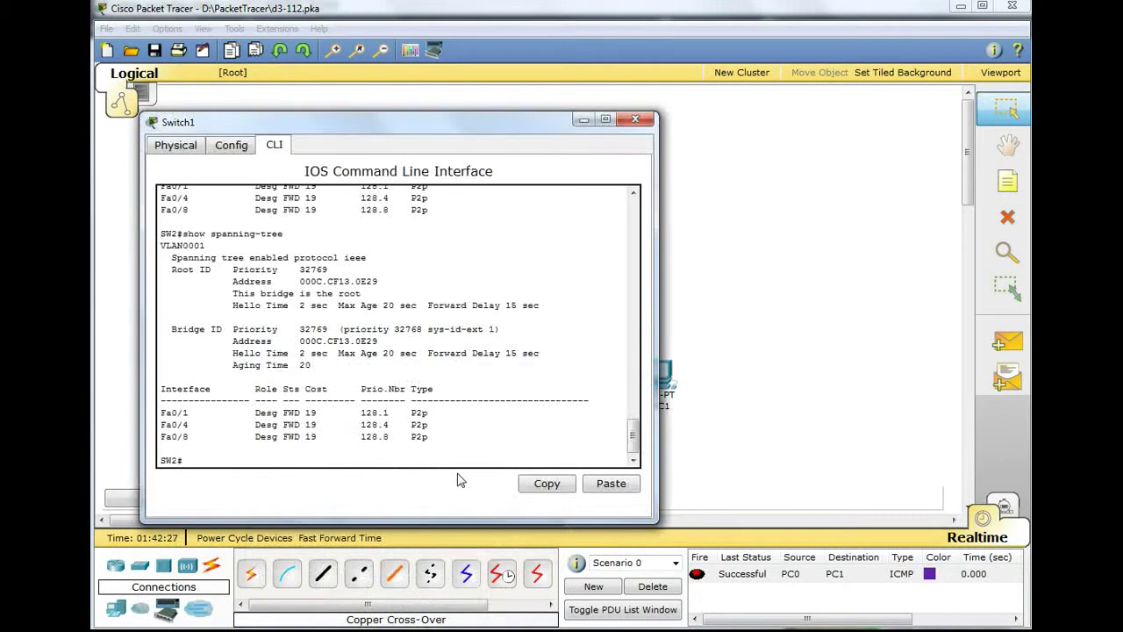
pyautogui.press('Up')
pyautogui.write('deatil')
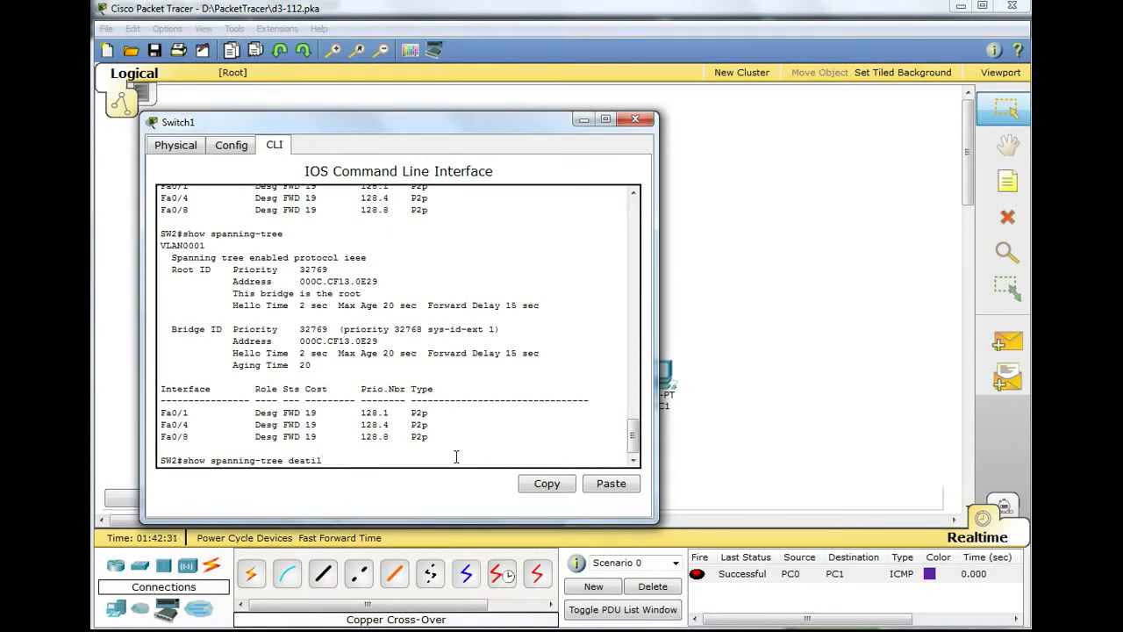
pyautogui.press('Return')
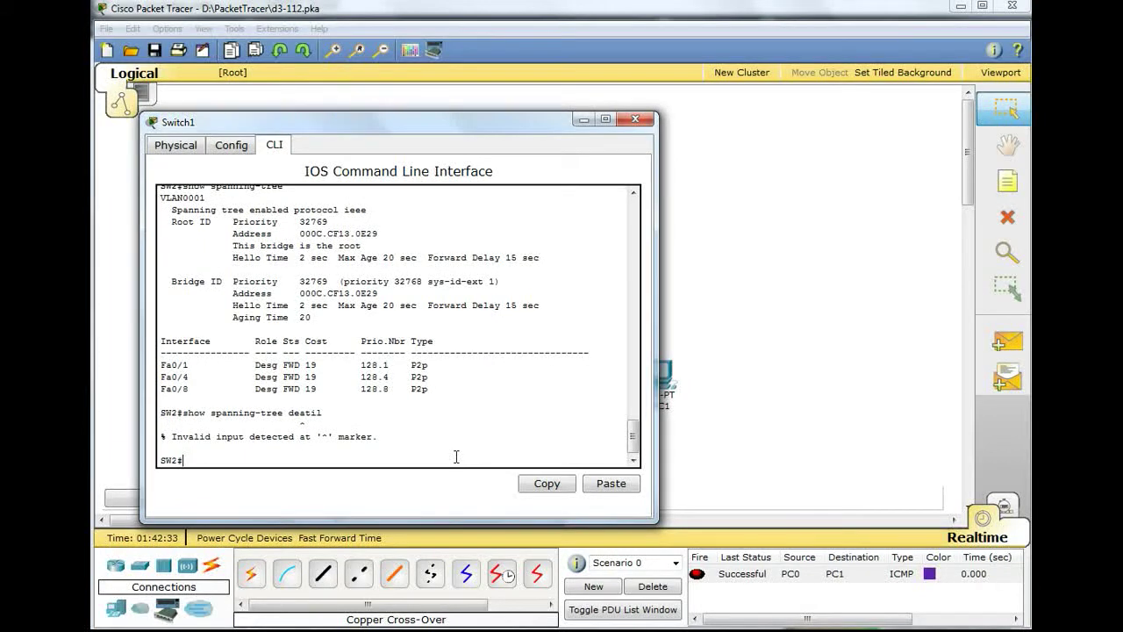
# - Fix the typo and run show spanning-tree detail, showing Fa0/1 and Fa0/4 designated forwarding
pyautogui.press('Up')
pyautogui.press('Left')
pyautogui.press('Left')
pyautogui.press('Left')
pyautogui.press('Left')
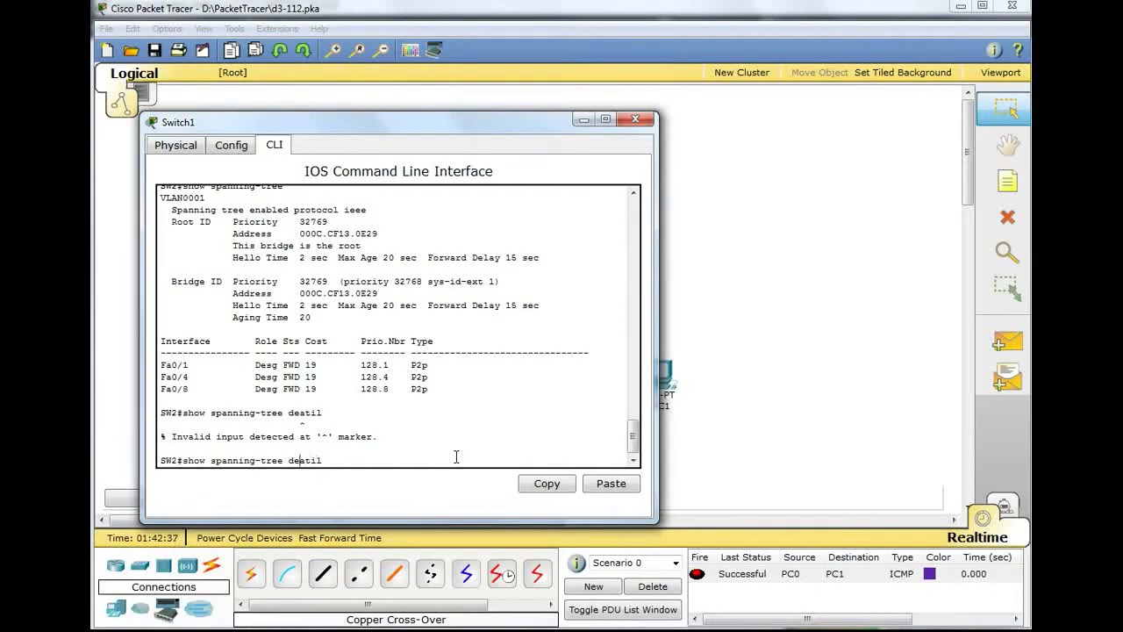
pyautogui.press('Right')
pyautogui.press('BackSpace')
pyautogui.press('Return')
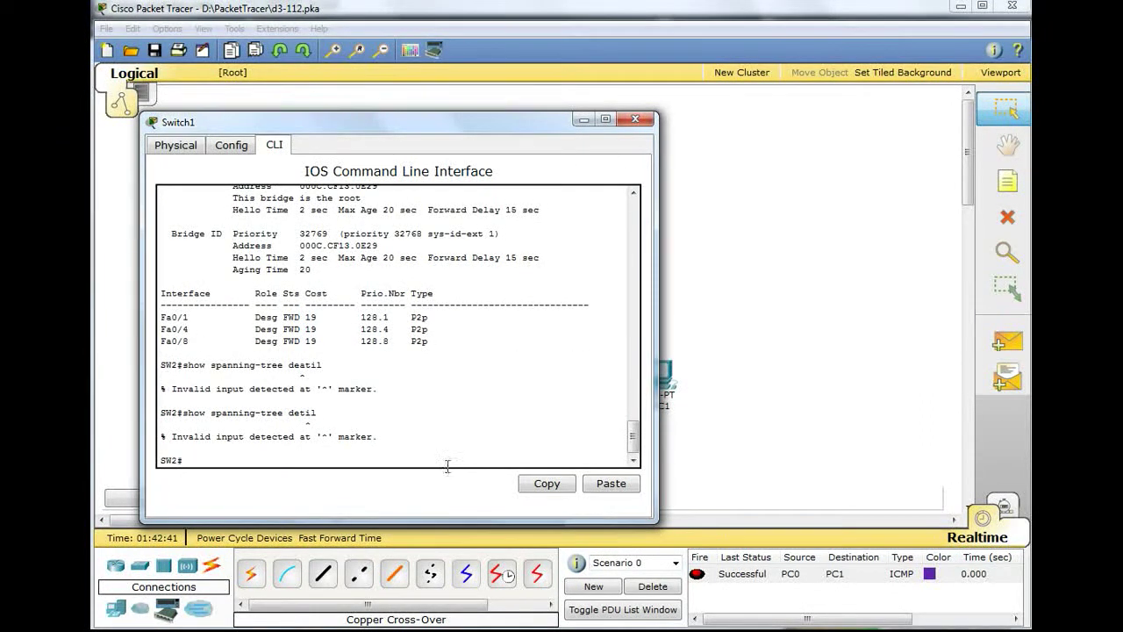
pyautogui.press('Up')
pyautogui.press('Left')
pyautogui.press('Left')
pyautogui.write('a')
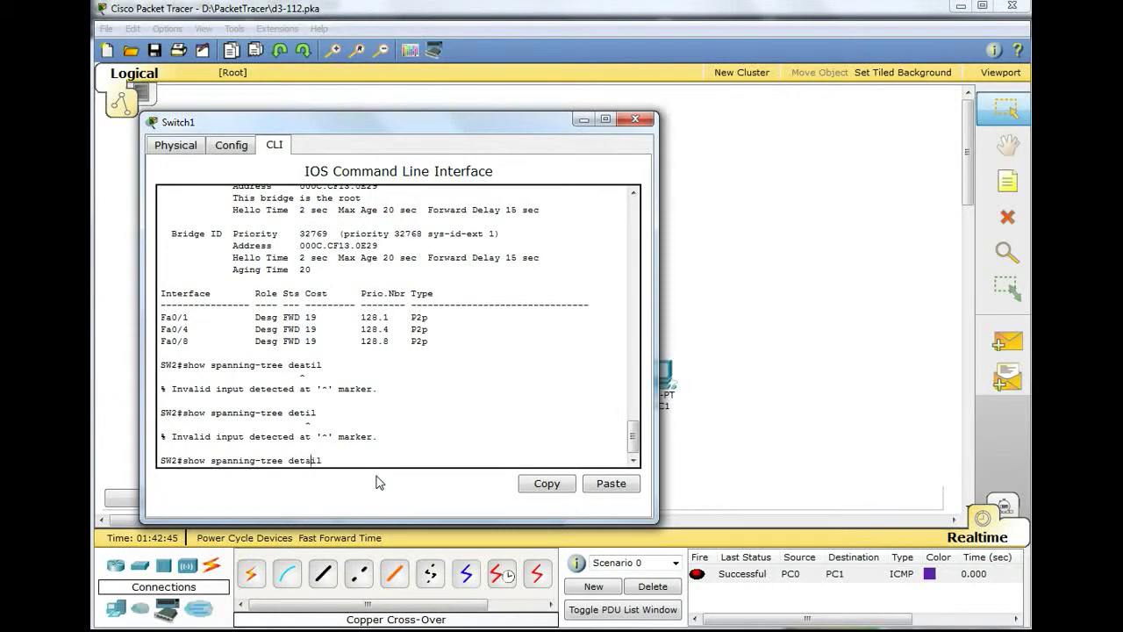
pyautogui.press('Return')
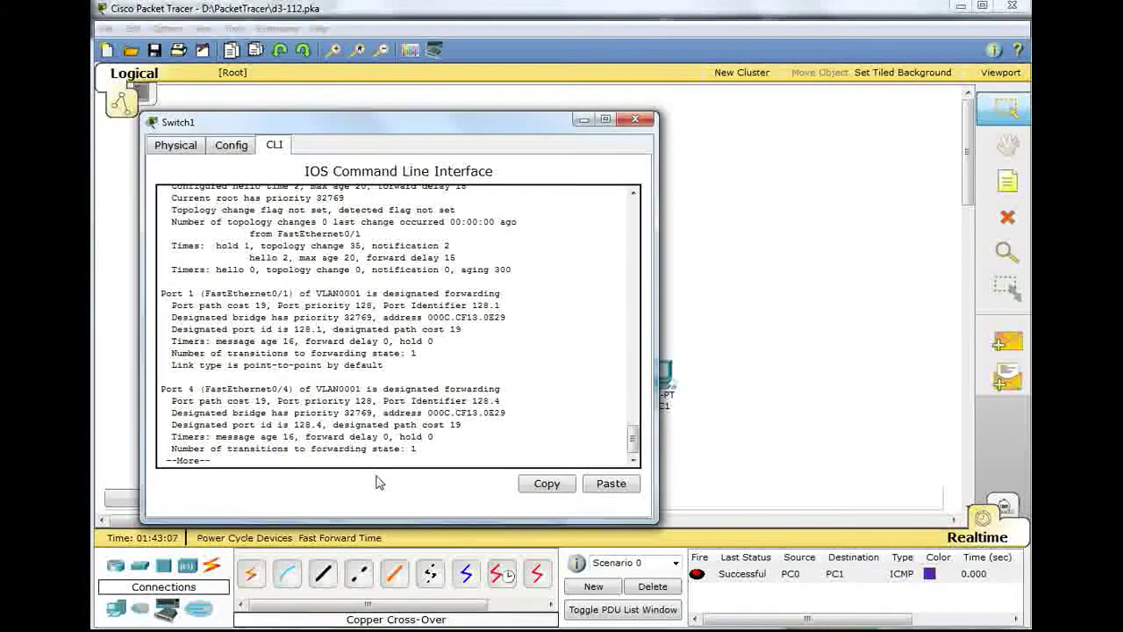
# - Try show spanning-tree bridge on Switch1 twice, then hide its window
pyautogui.press('space')
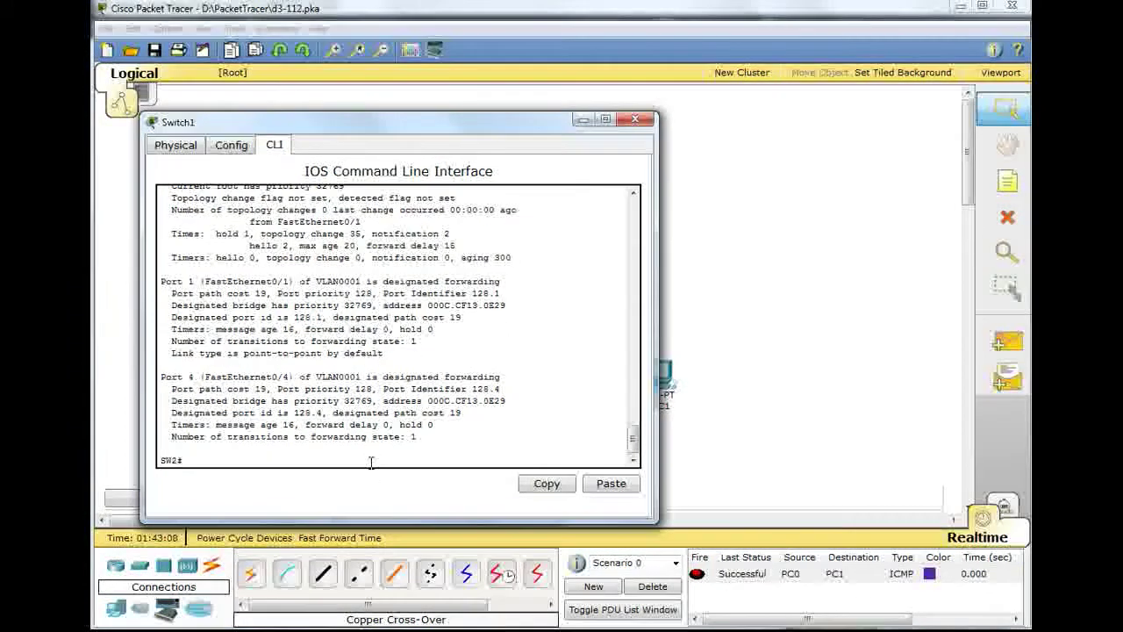
pyautogui.press('Up')
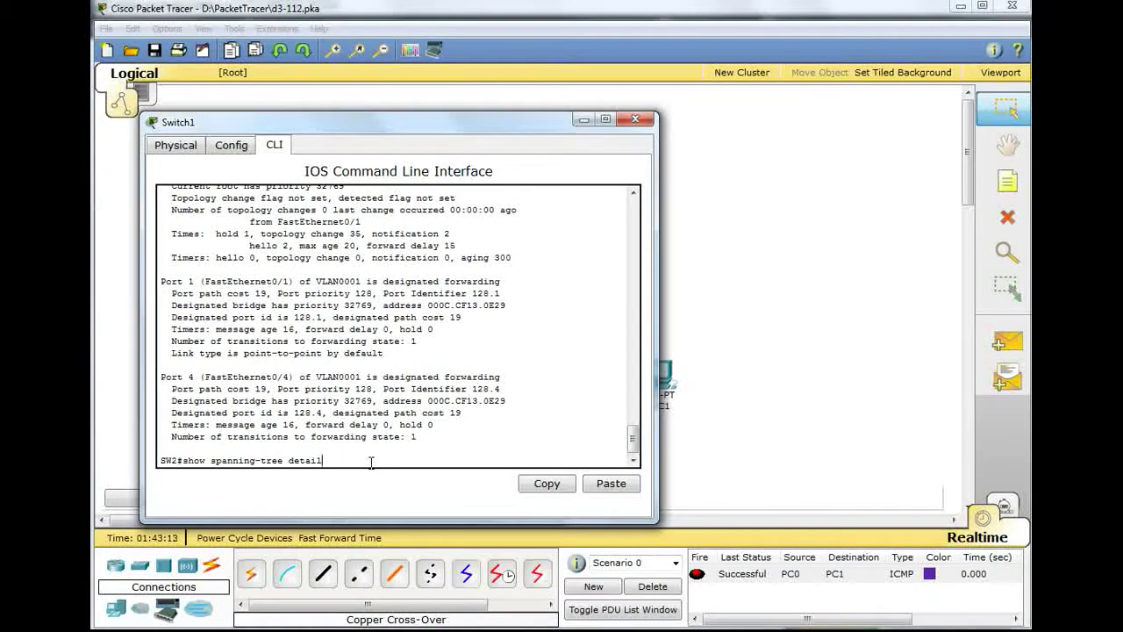
pyautogui.press('BackSpace')
pyautogui.press('BackSpace')
pyautogui.press('BackSpace')
pyautogui.press('BackSpace')
pyautogui.press('BackSpace')
pyautogui.press('BackSpace')
pyautogui.write('bridge')
pyautogui.press('Return')
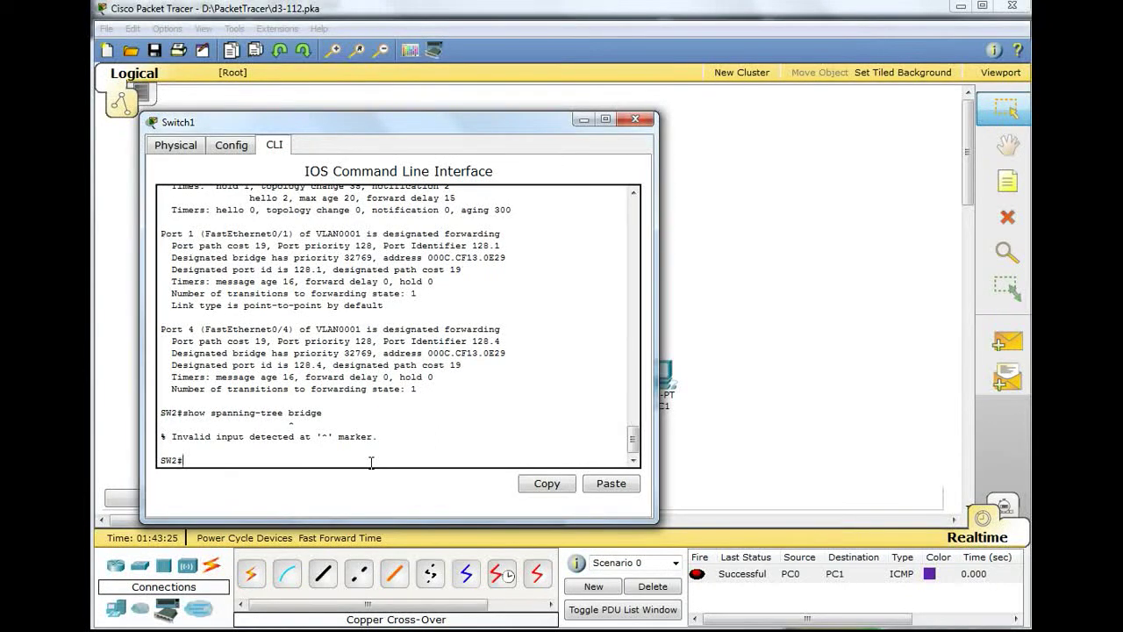
pyautogui.press('Up')
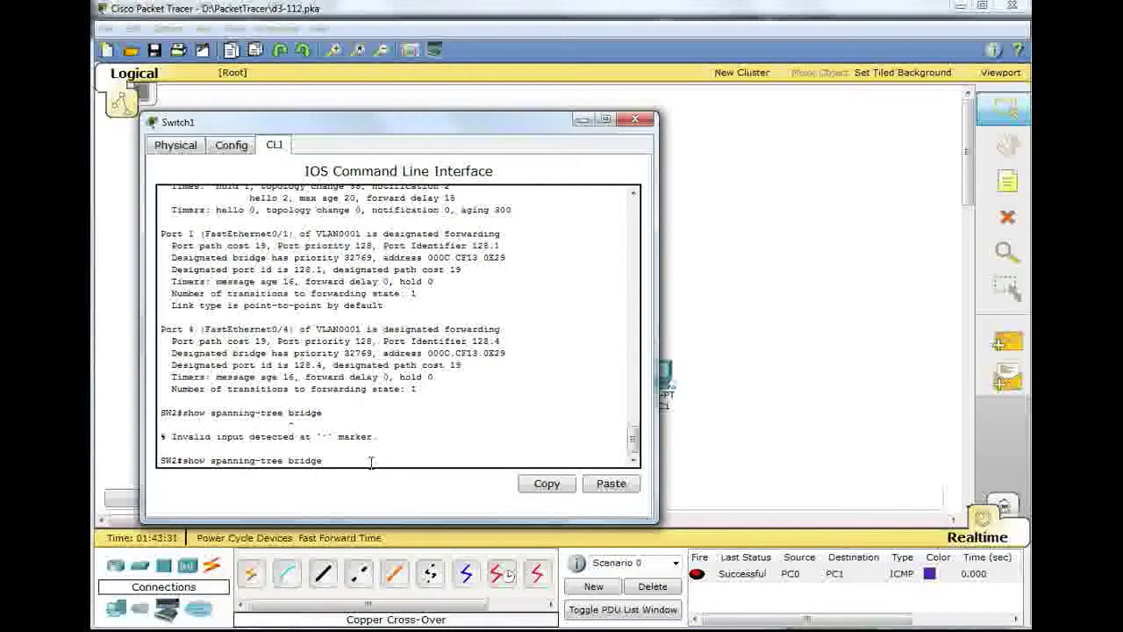
pyautogui.press('Return')
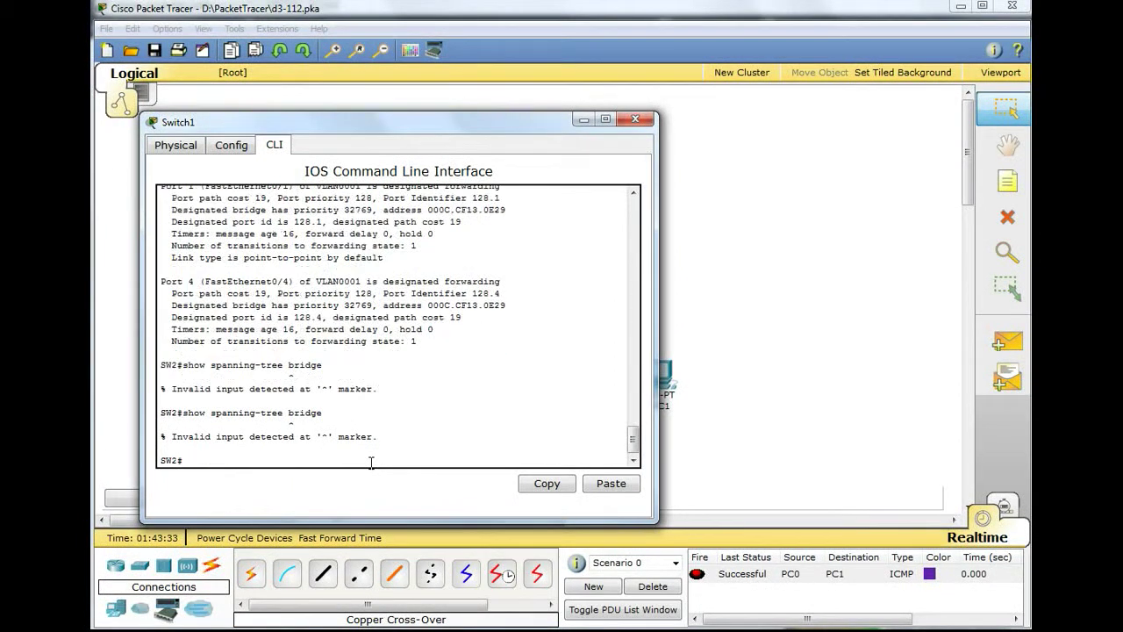
pyautogui.click(584, 120)
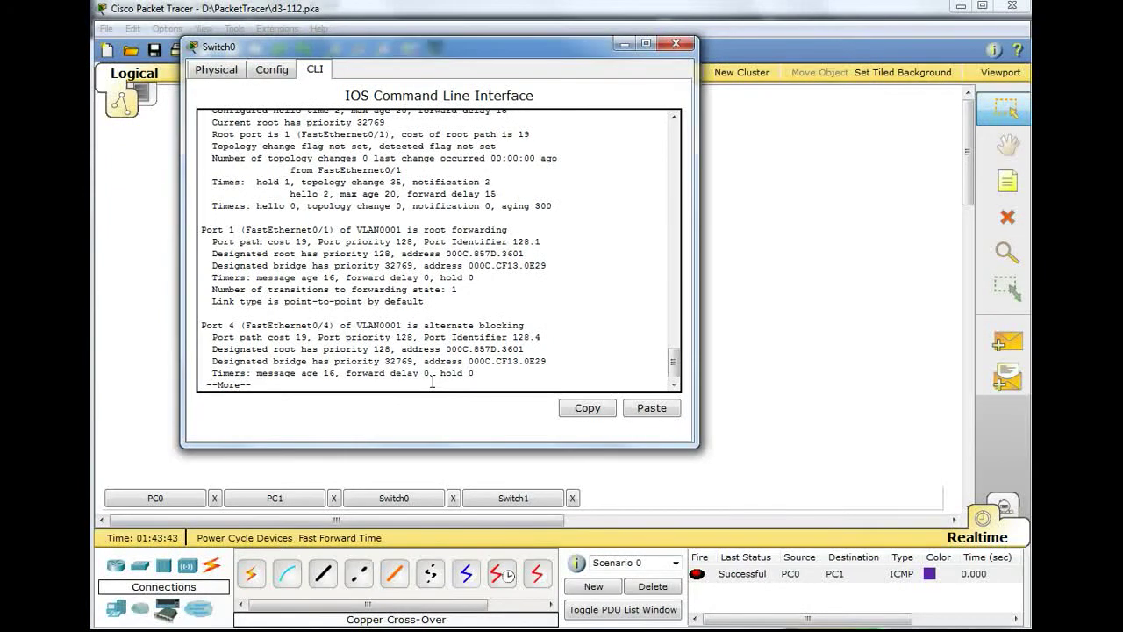
# - Finish Switch0's paged detail output and run show spanning-tree bridge there
pyautogui.press('space')
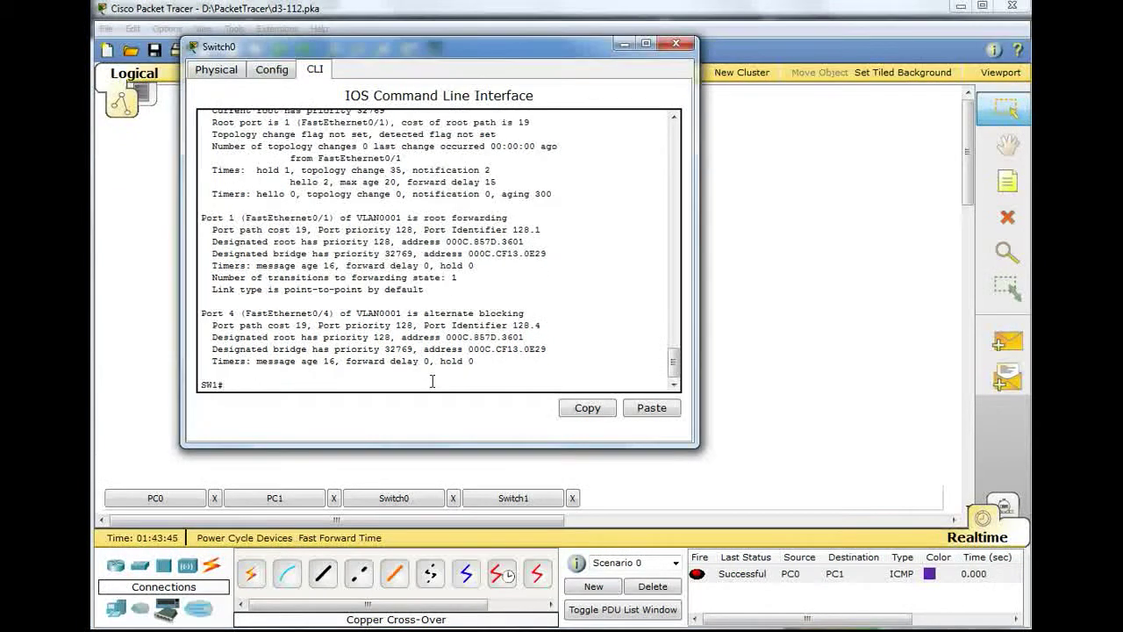
pyautogui.press('Up')
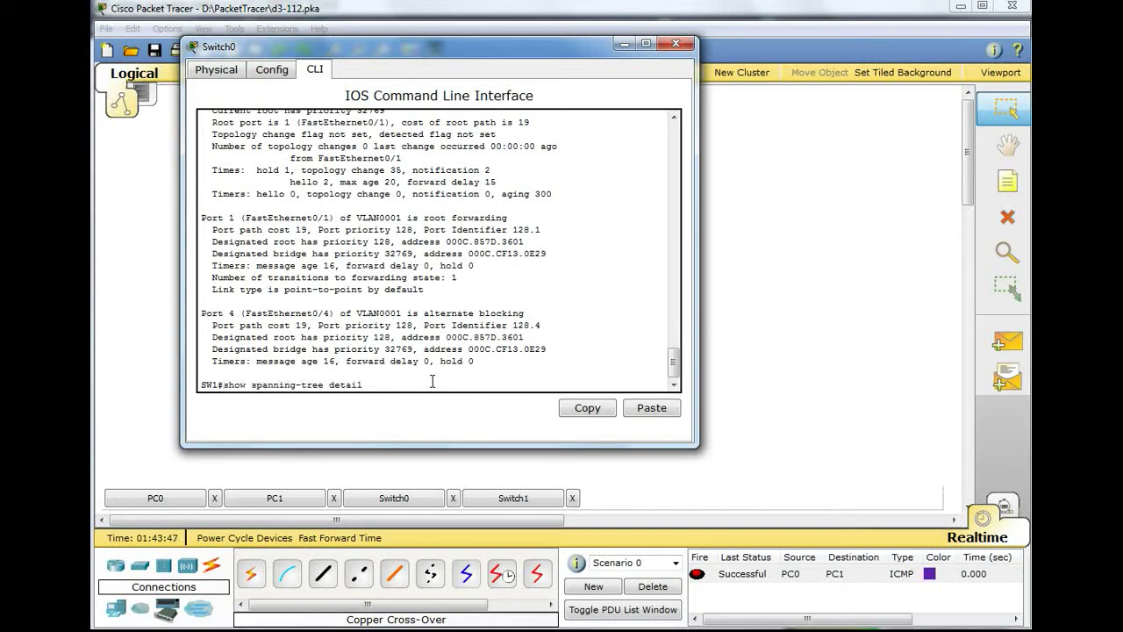
pyautogui.press('BackSpace')
pyautogui.press('BackSpace')
pyautogui.press('BackSpace')
pyautogui.press('BackSpace')
pyautogui.press('BackSpace')
pyautogui.press('BackSpace')
pyautogui.write('bridge')
pyautogui.press('Return')
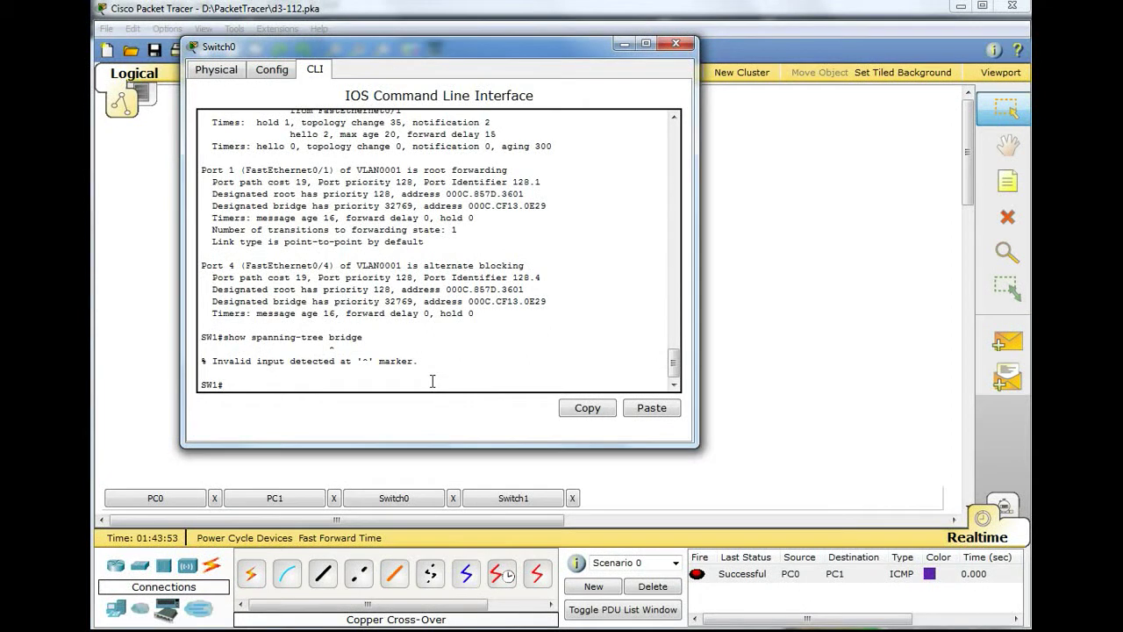
# - Run show spanning-tree summary on Switch0 (VLAN0001: one blocking, one forwarding port), then return to Switch1
pyautogui.press('Up')
pyautogui.press('BackSpace')
pyautogui.press('BackSpace')
pyautogui.press('BackSpace')
pyautogui.press('BackSpace')
pyautogui.press('BackSpace')
pyautogui.press('BackSpace')
pyautogui.write('summary')
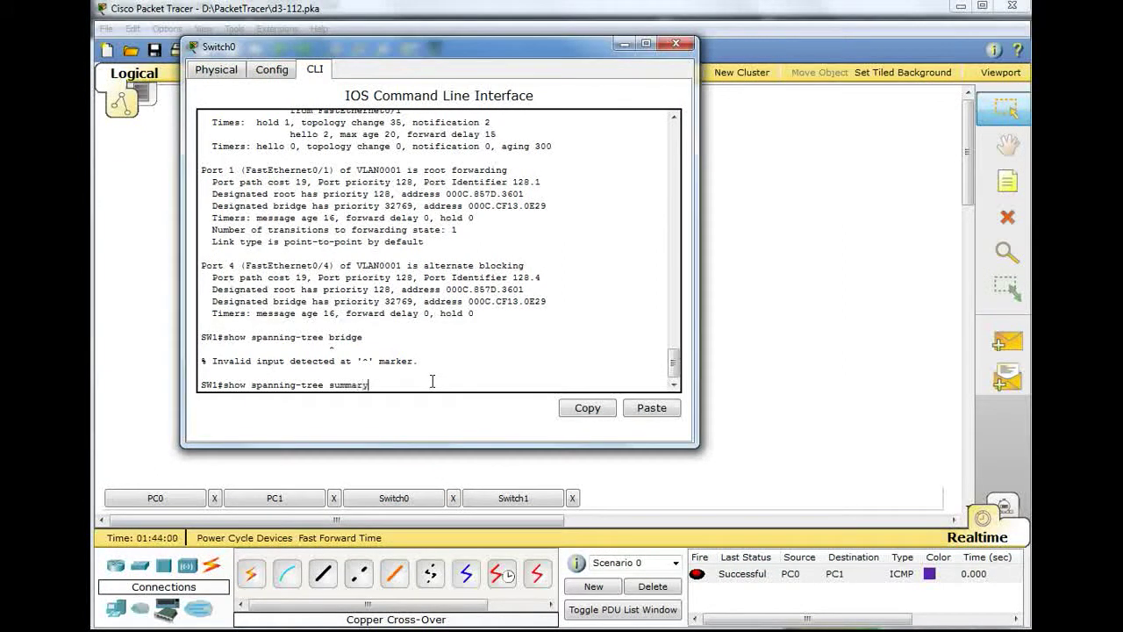
pyautogui.press('Return')
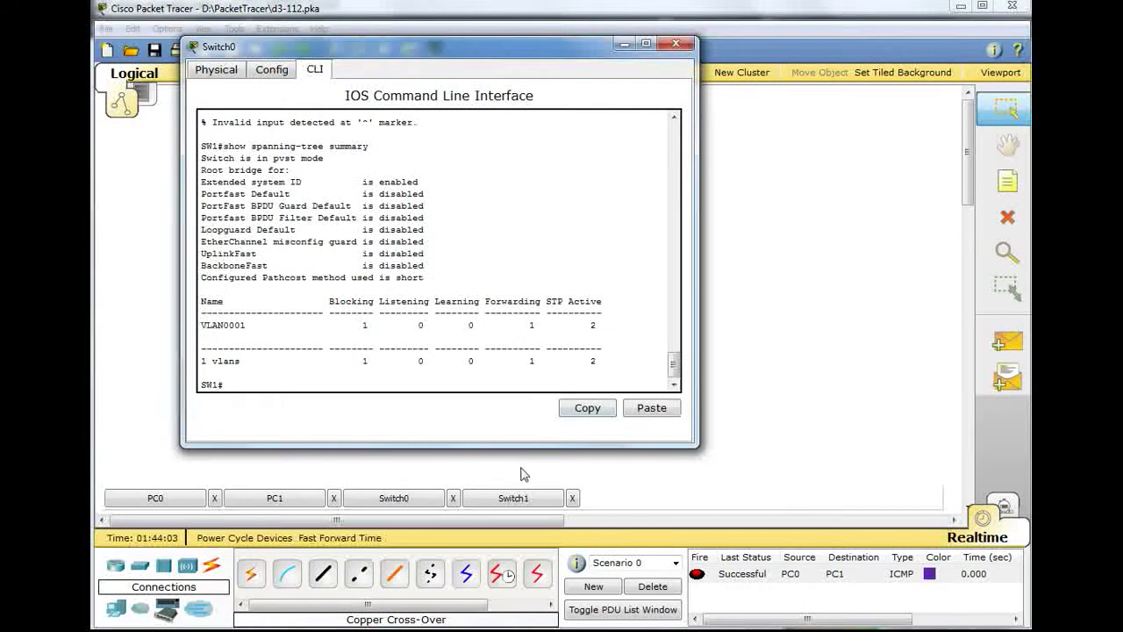
pyautogui.click(513, 497)
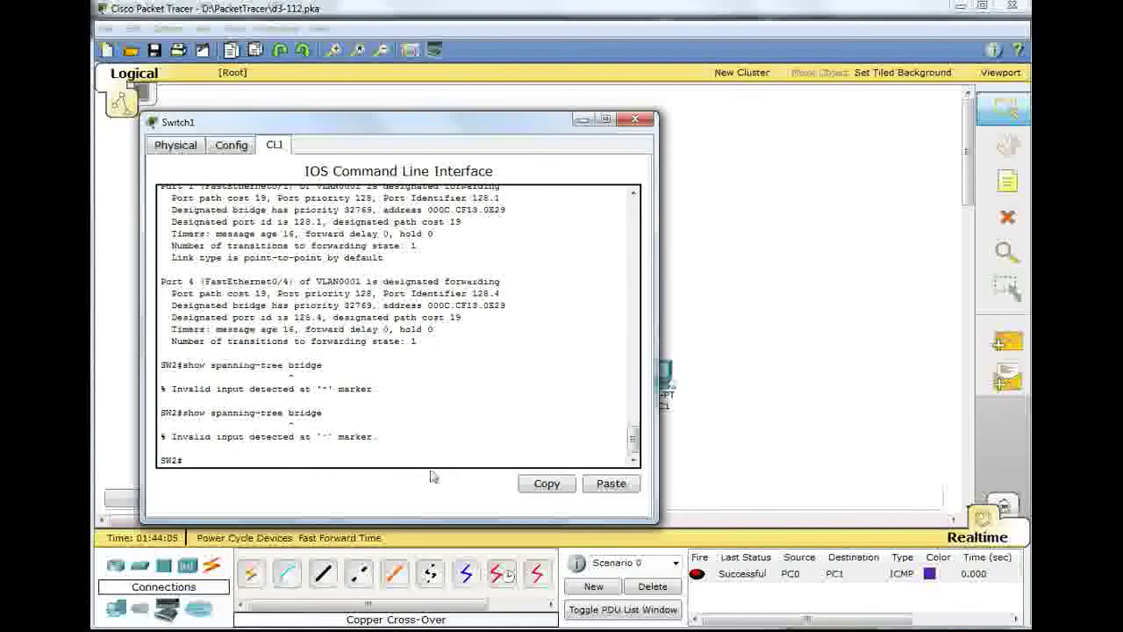